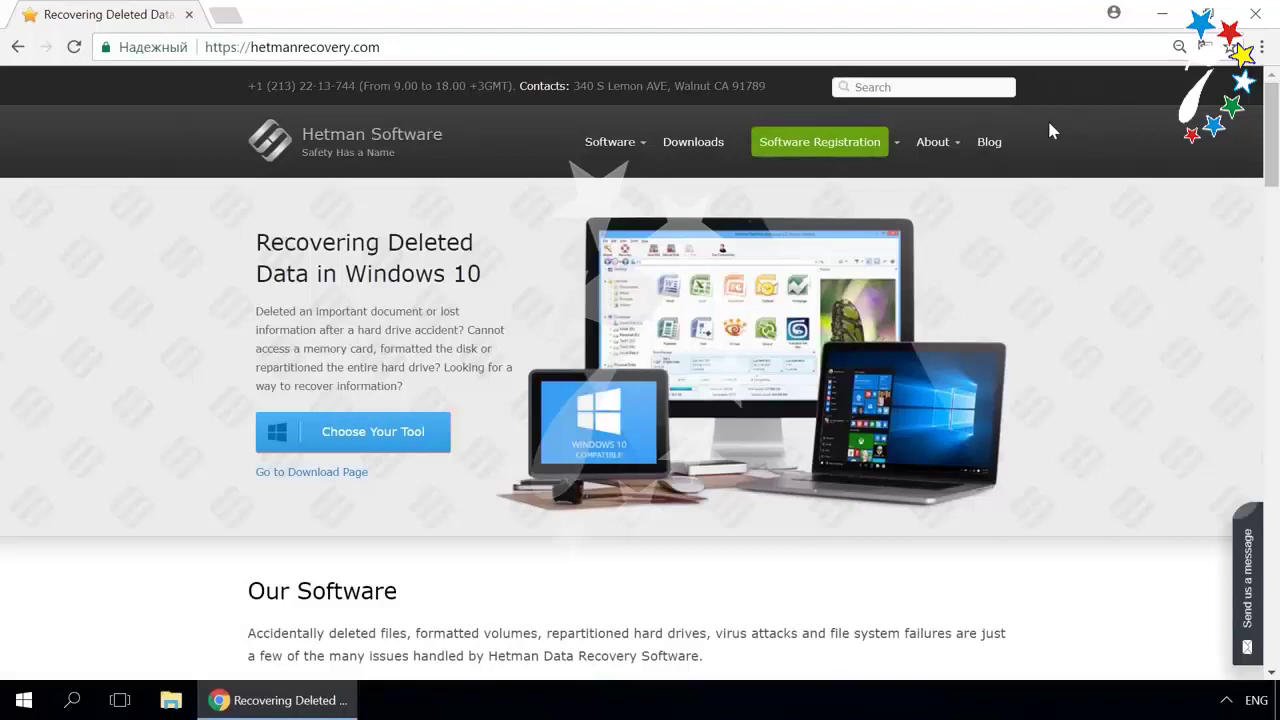
Go from the Partition Recovery product page to the Hetman Software blog
mouse_move(610, 142)
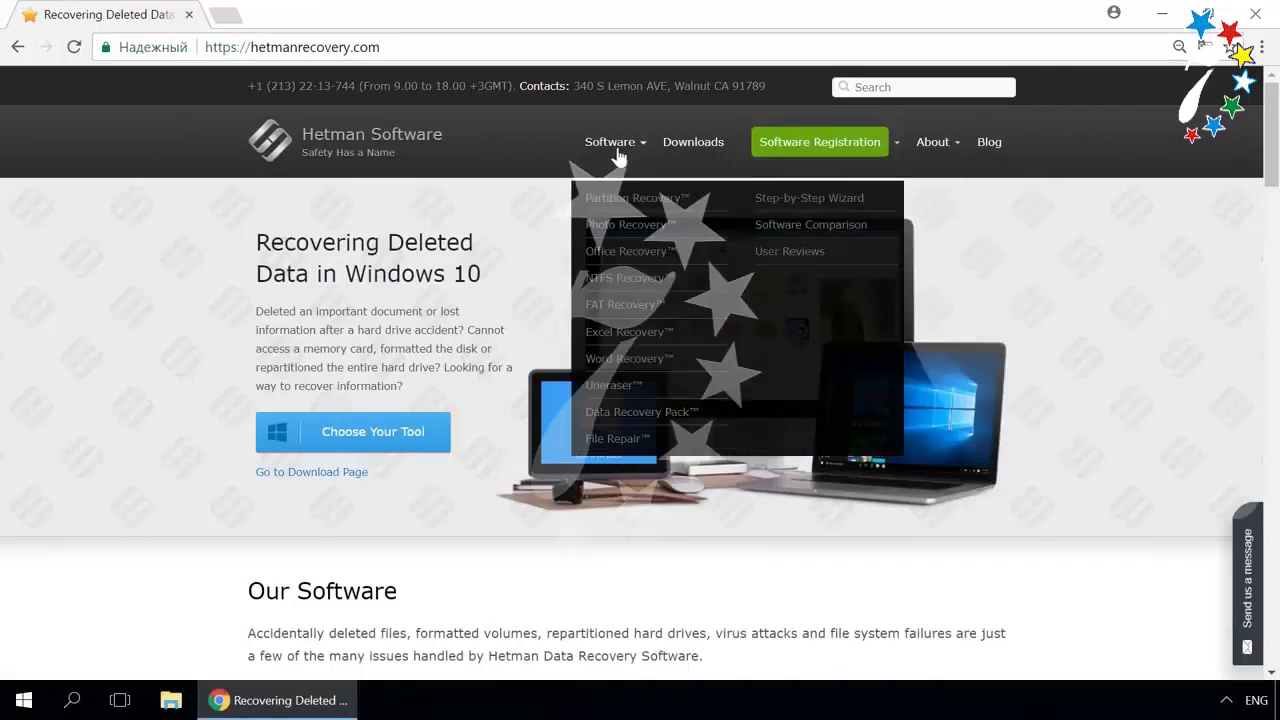
click(624, 203)
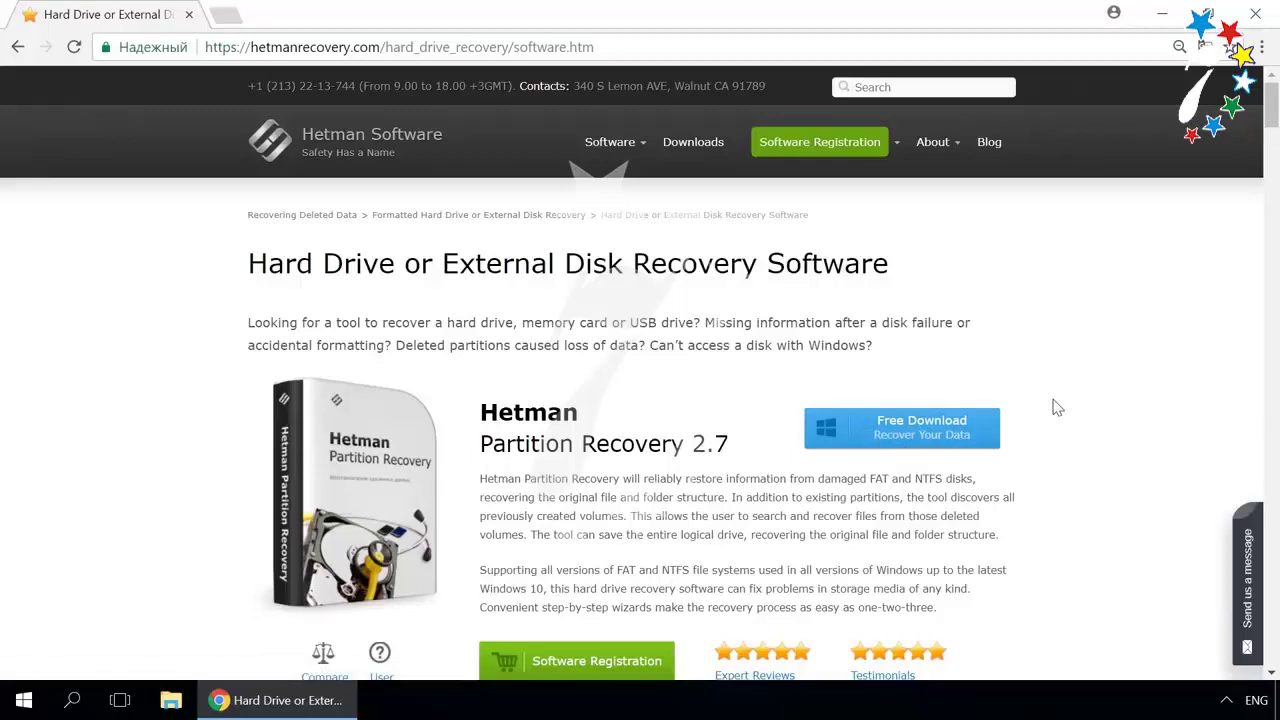
click(986, 144)
Open the Storage Space and mirrored volume article and bring up the send-a-message form
scroll(668, 316, down, 10)
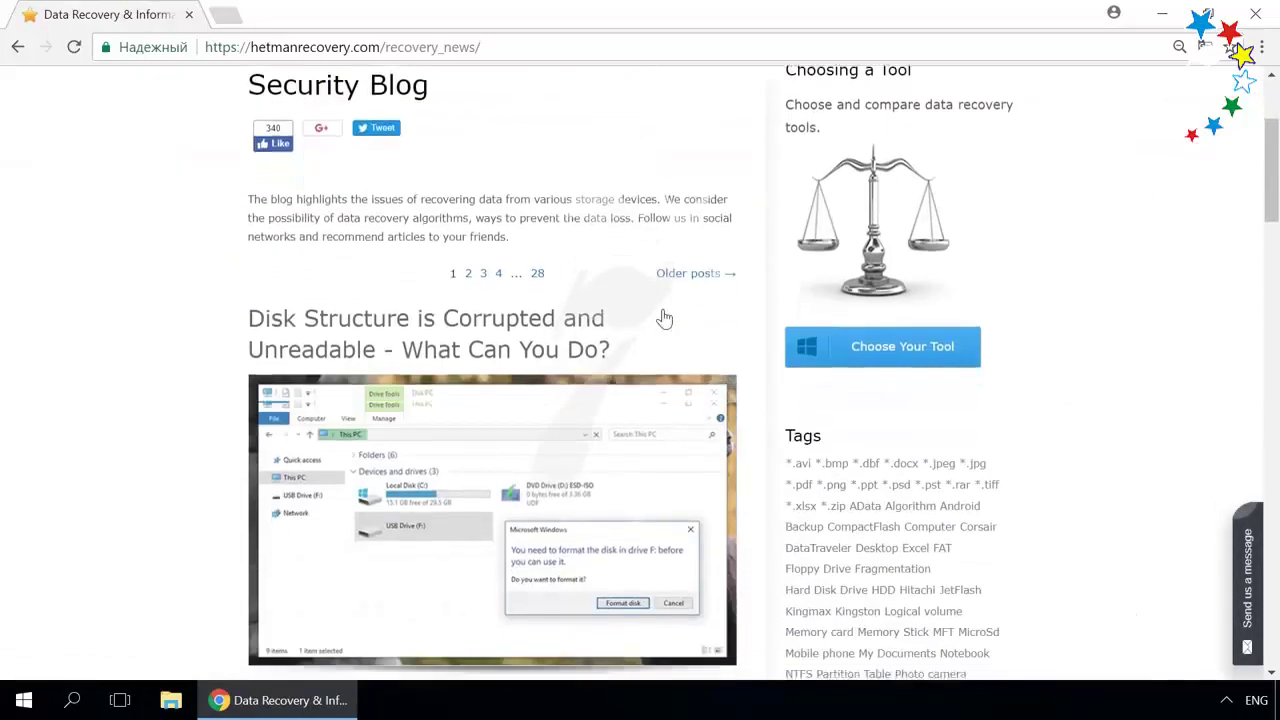
scroll(664, 318, down, 5)
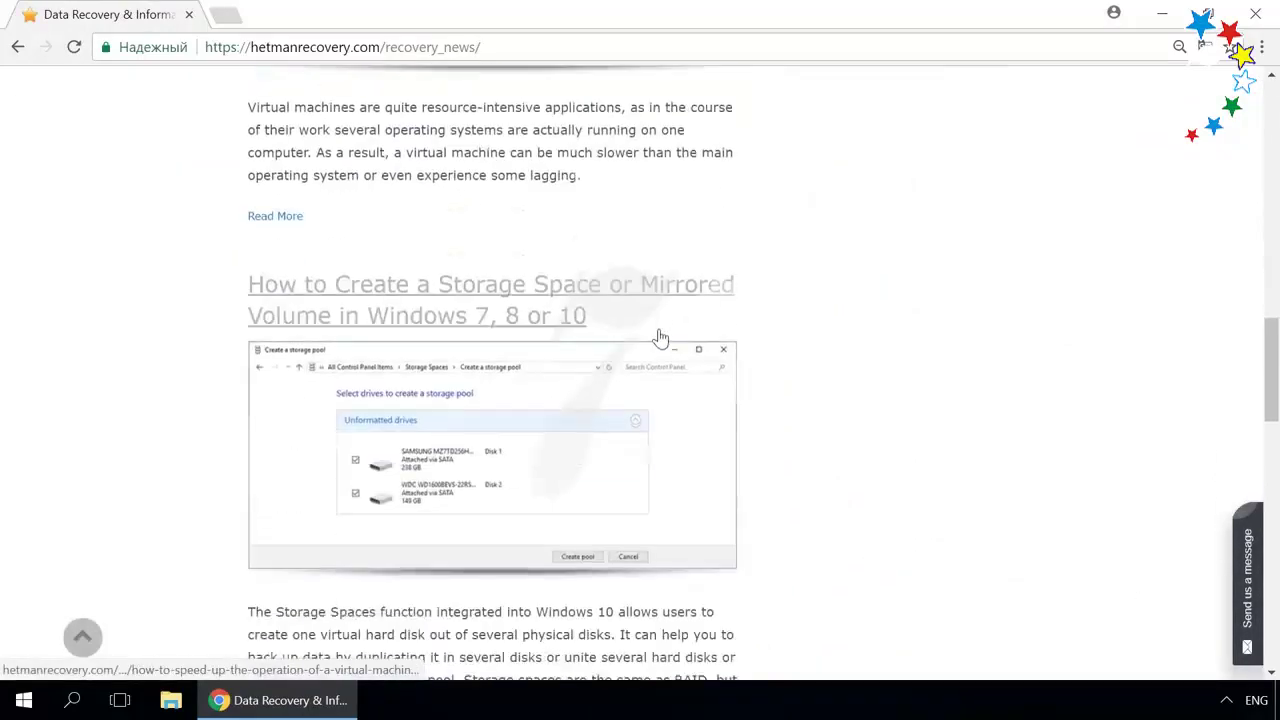
click(630, 292)
scroll(630, 292, down, 12)
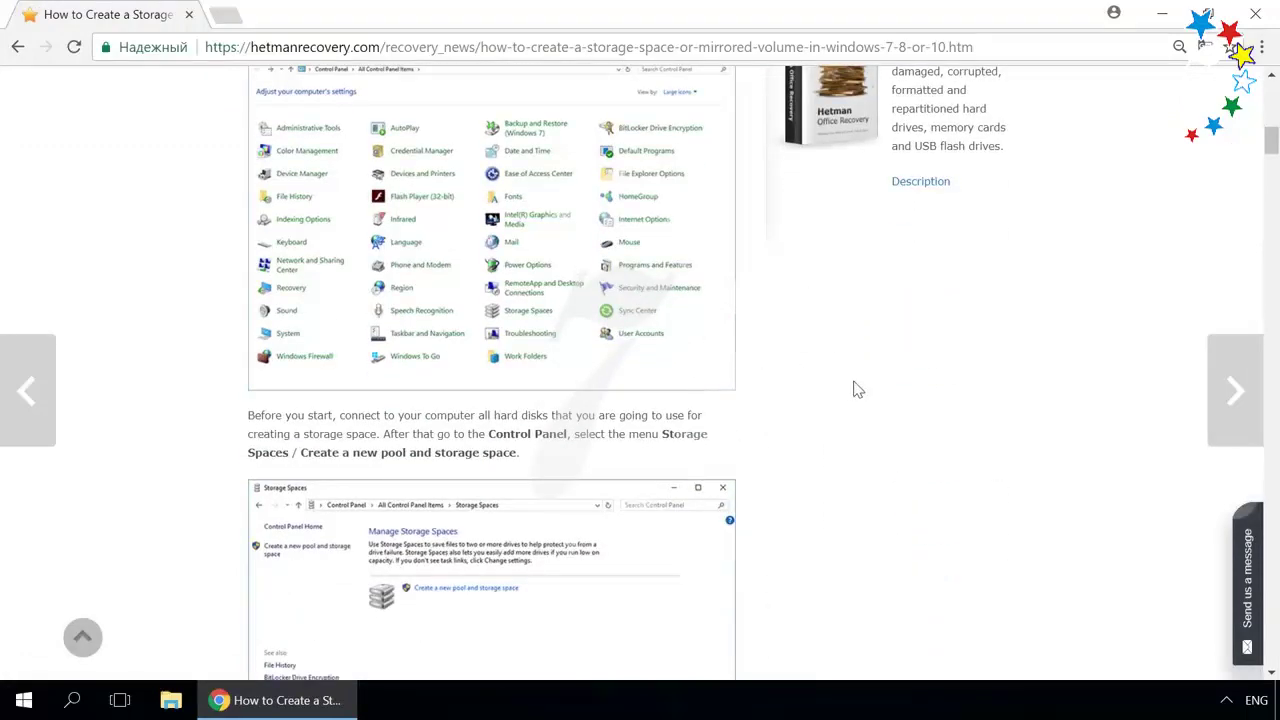
click(1250, 567)
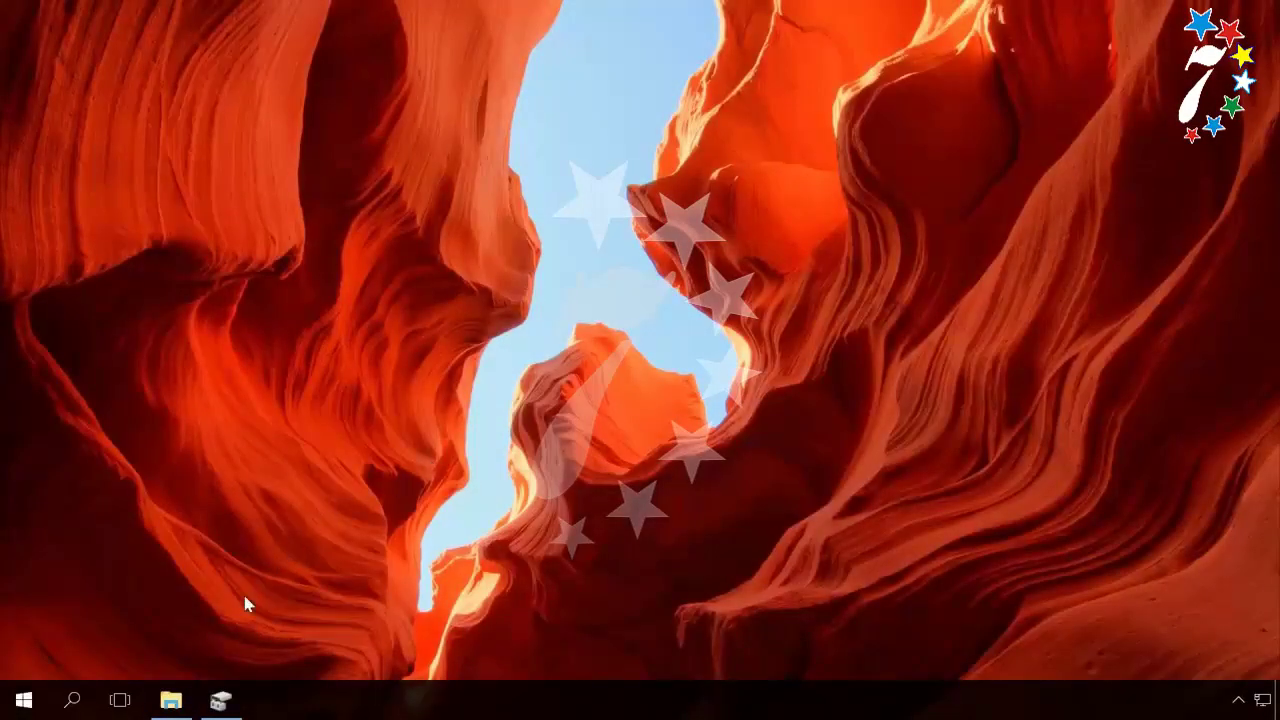
Try opening Local Disk (D:) from This PC, decline formatting, and dismiss the not-accessible error
click(181, 694)
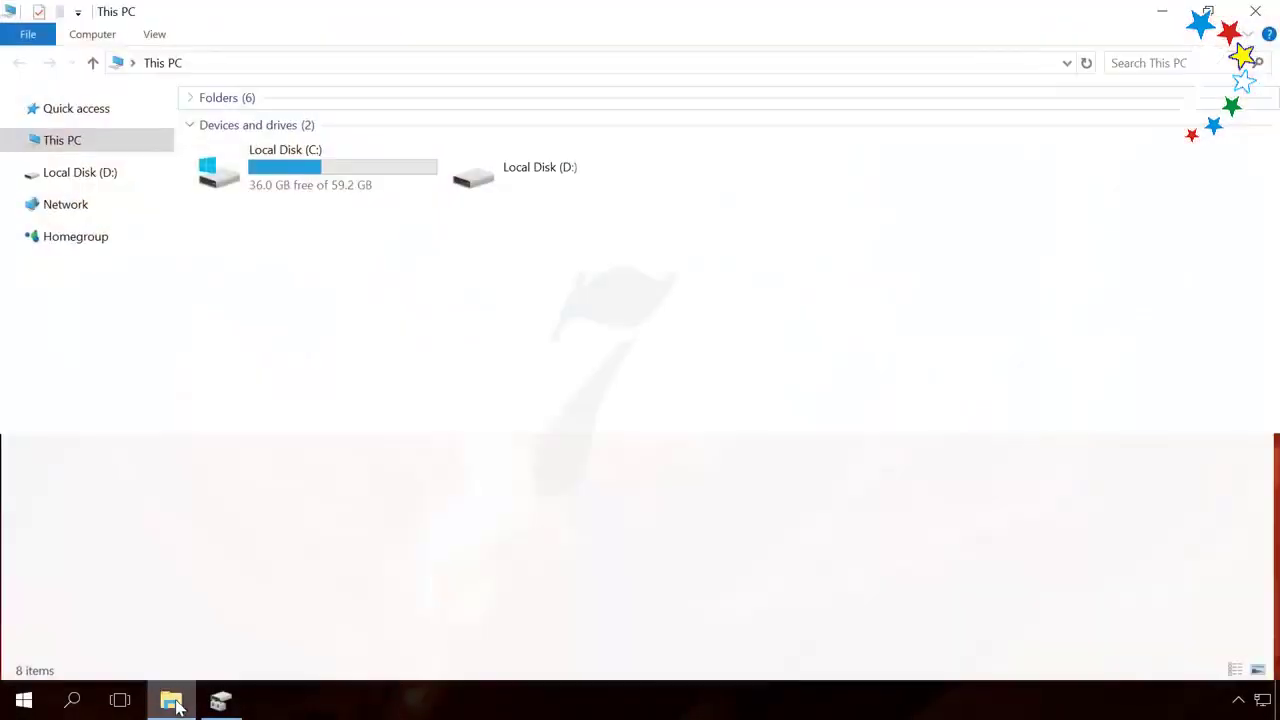
click(505, 192)
double_click(505, 192)
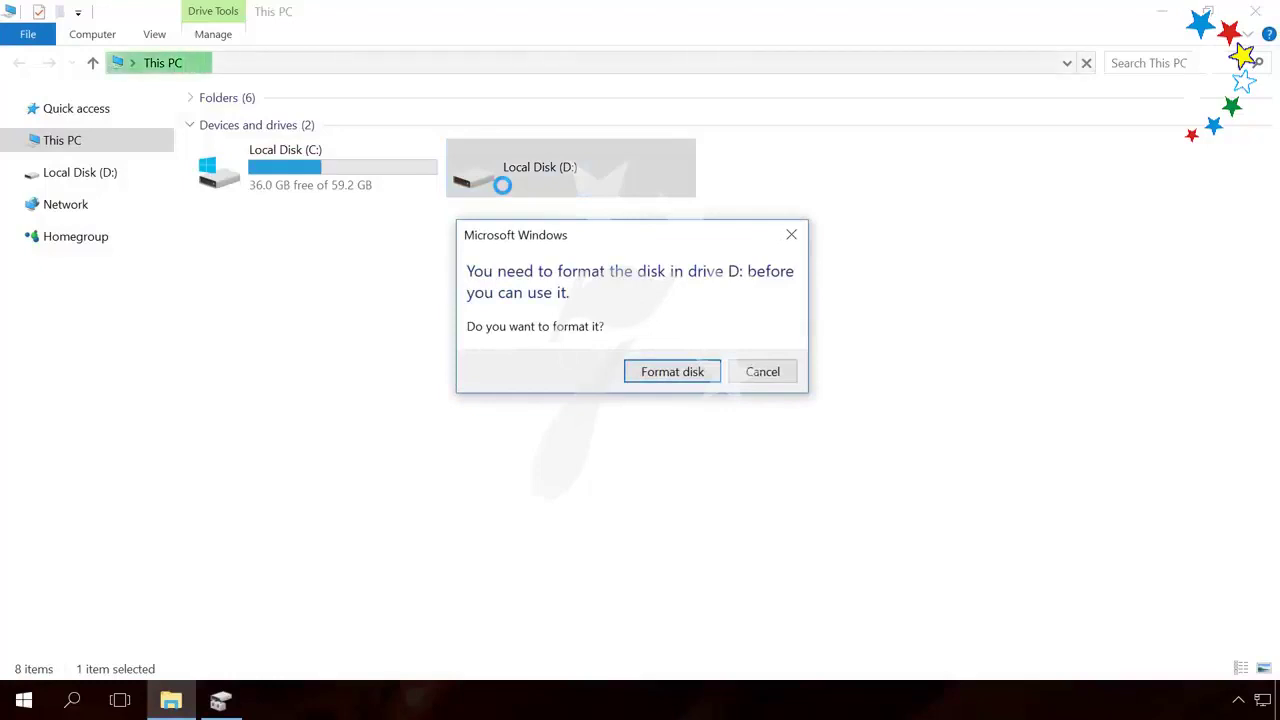
click(752, 374)
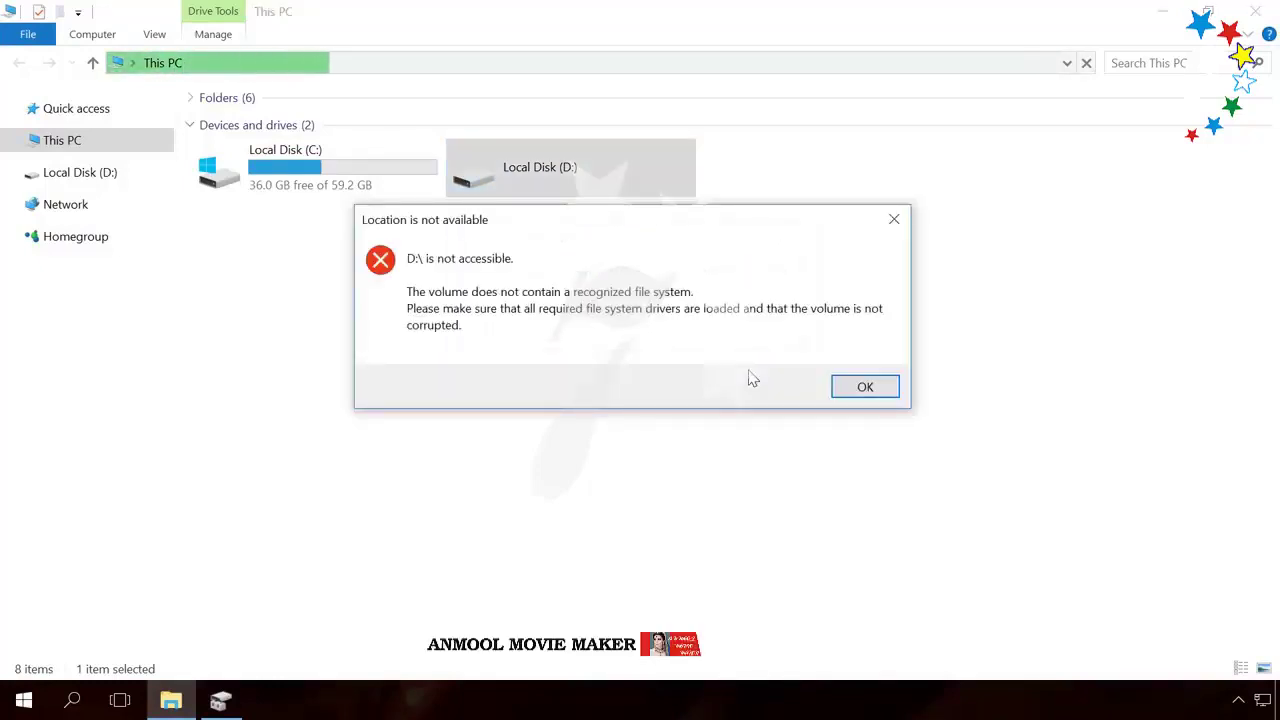
click(846, 392)
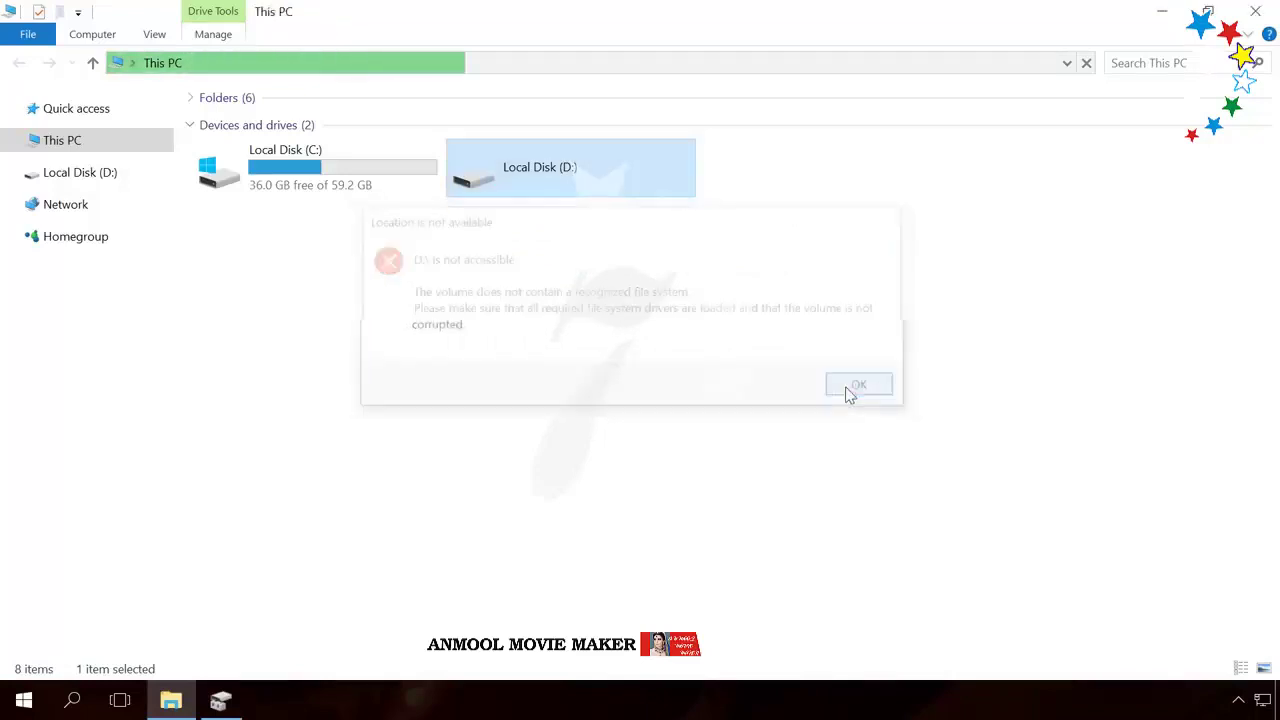
Select the 1.97 GB RAW (D:) partition on Disk 2 in Disk Management
click(224, 703)
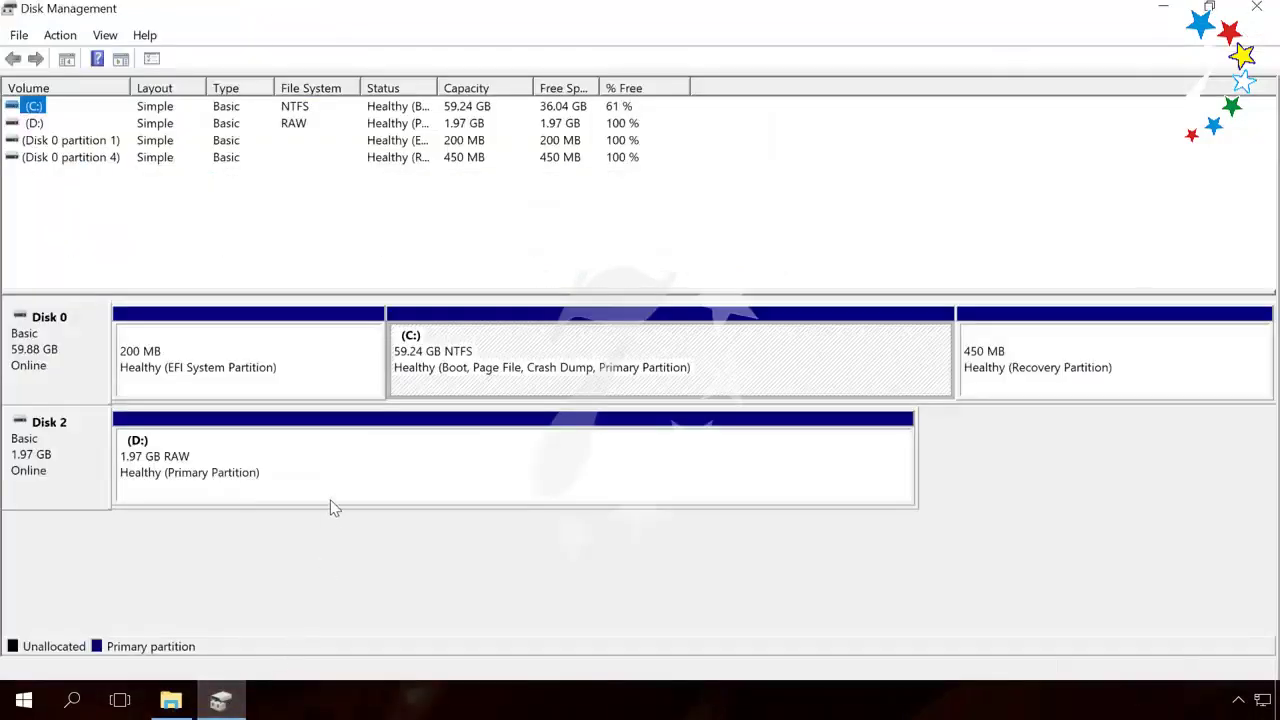
click(333, 491)
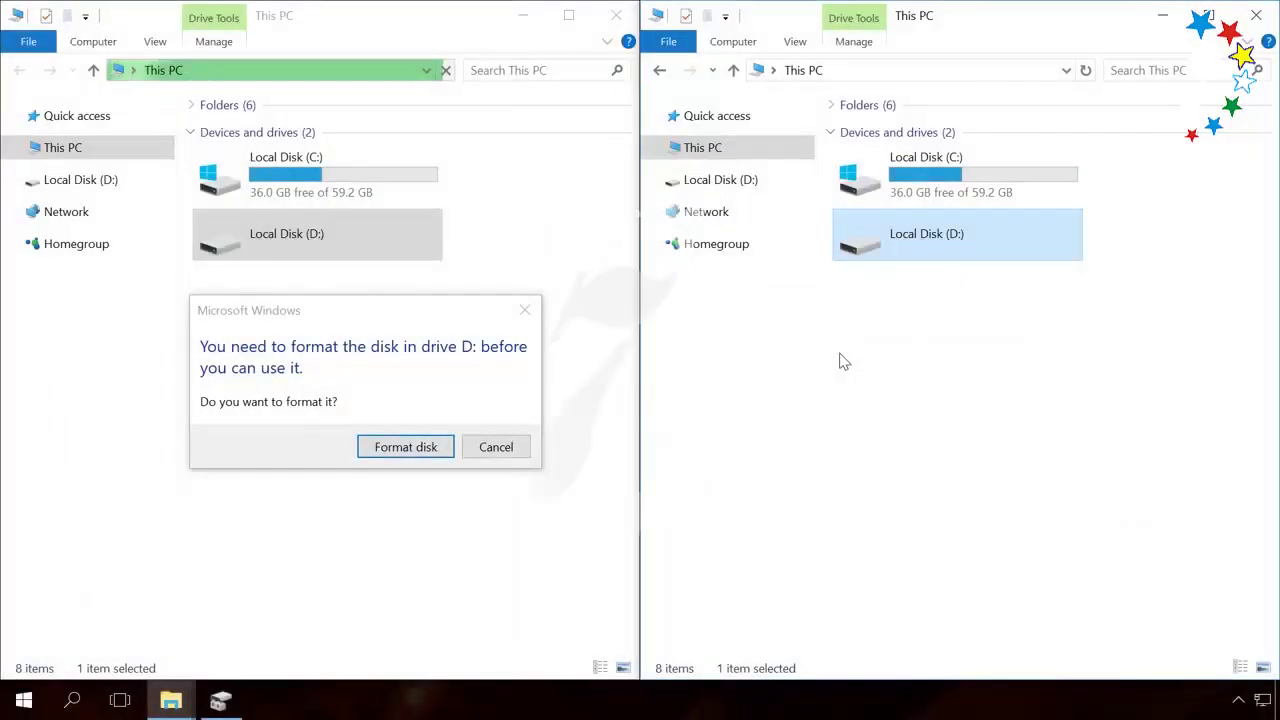
Open the Format options for Local Disk (D:), then the D: partition's actions in Disk Management
click(420, 420)
click(926, 250)
right_click(926, 250)
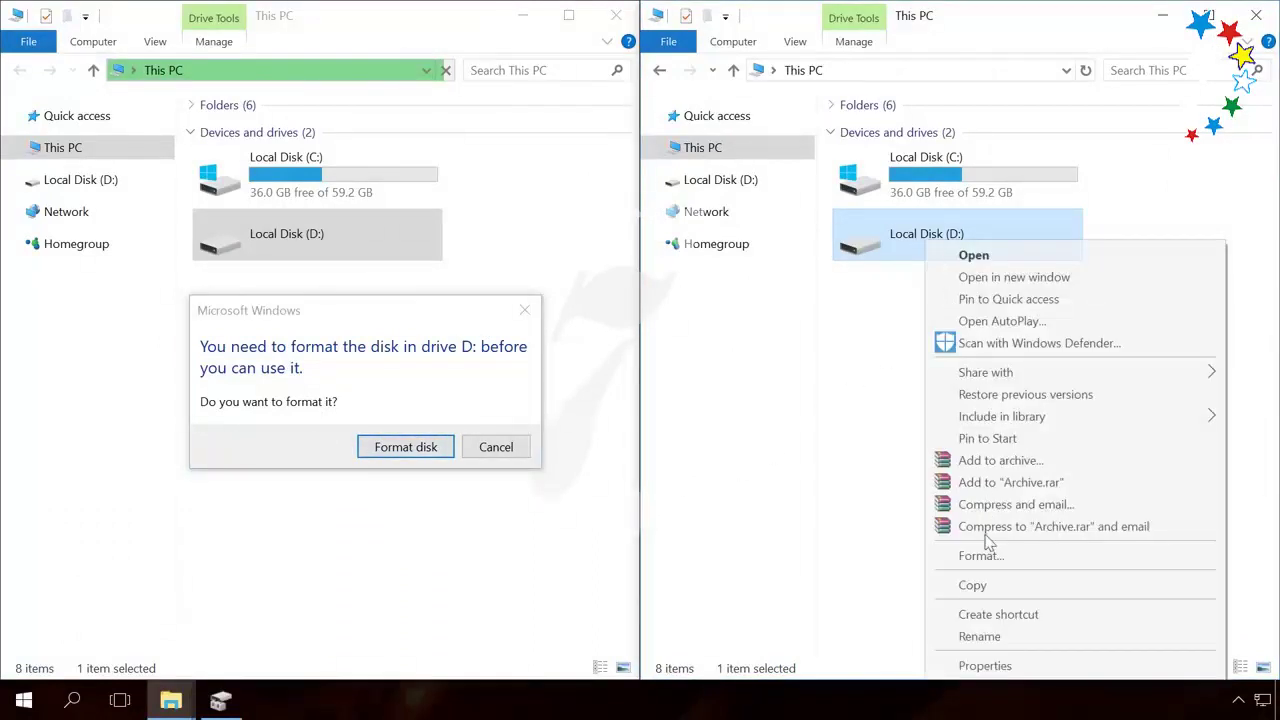
click(986, 553)
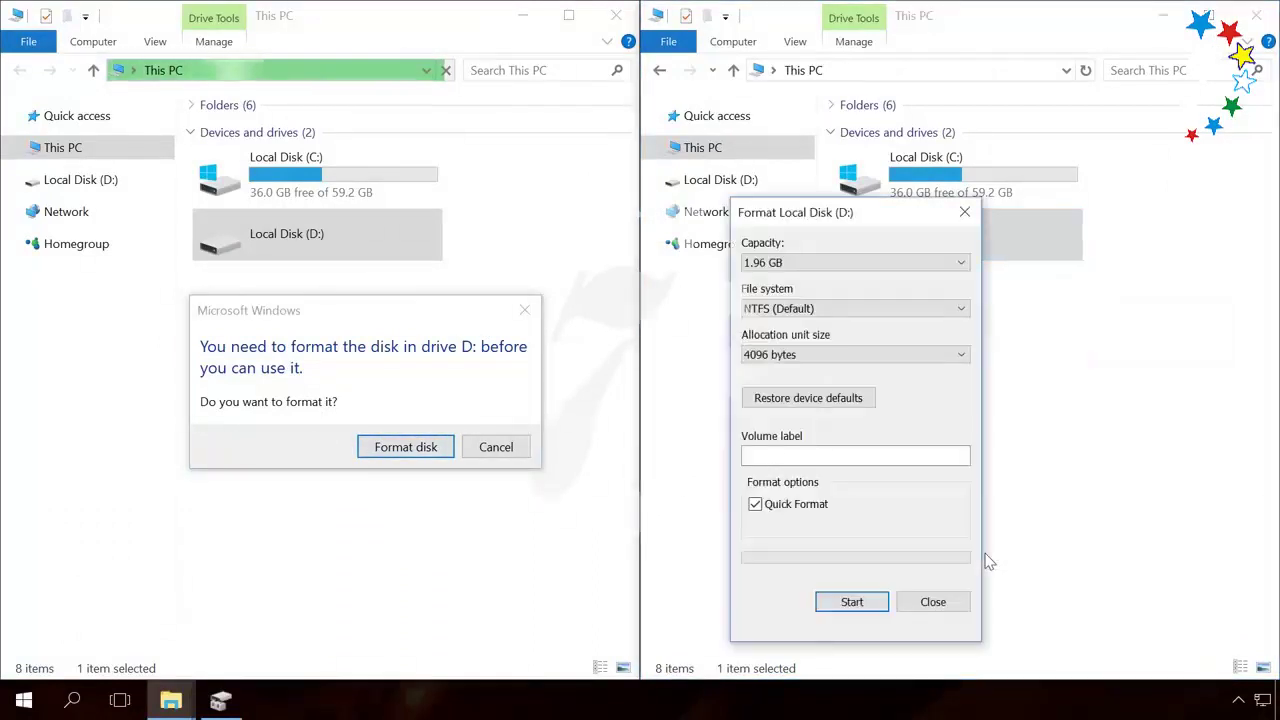
drag(840, 213, 903, 200)
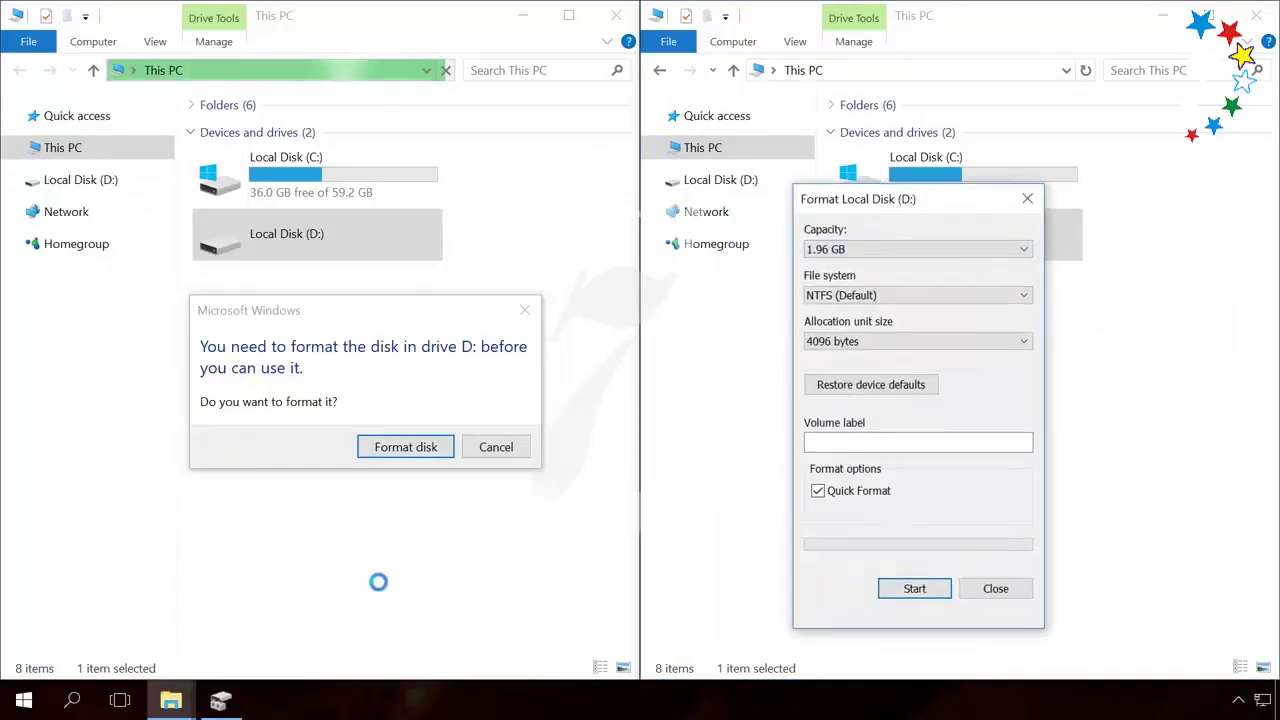
click(235, 696)
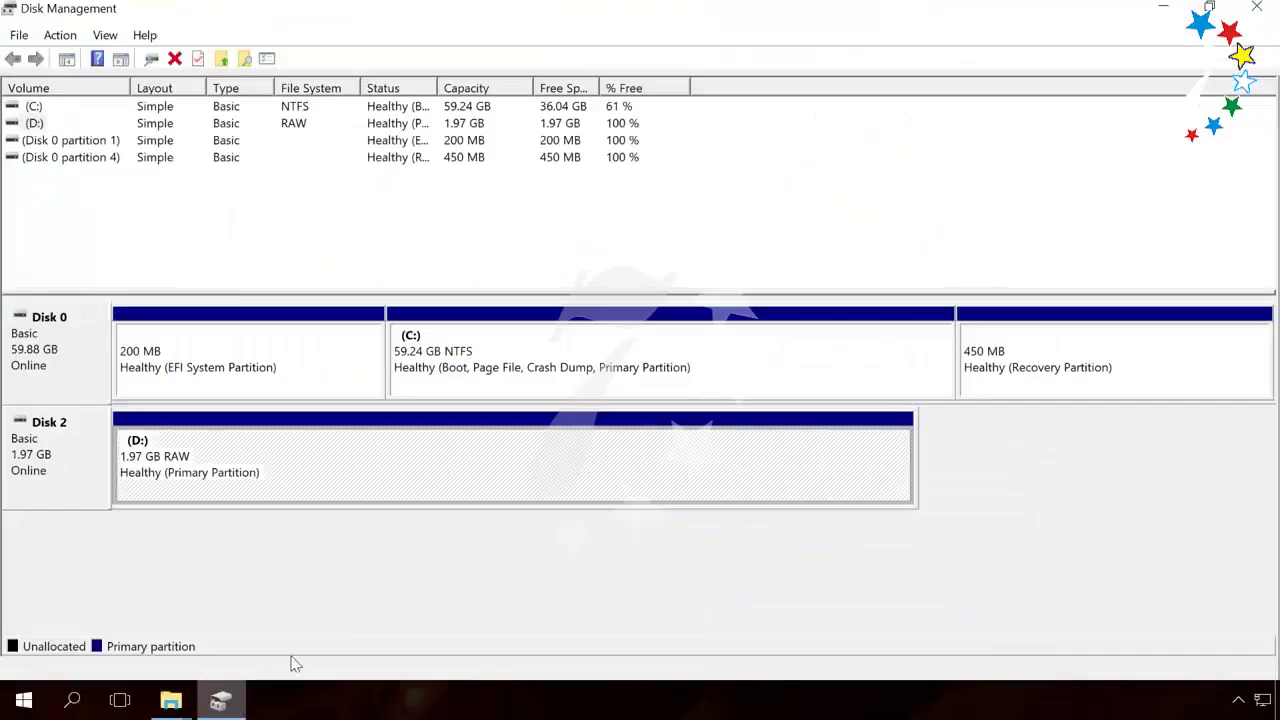
right_click(390, 469)
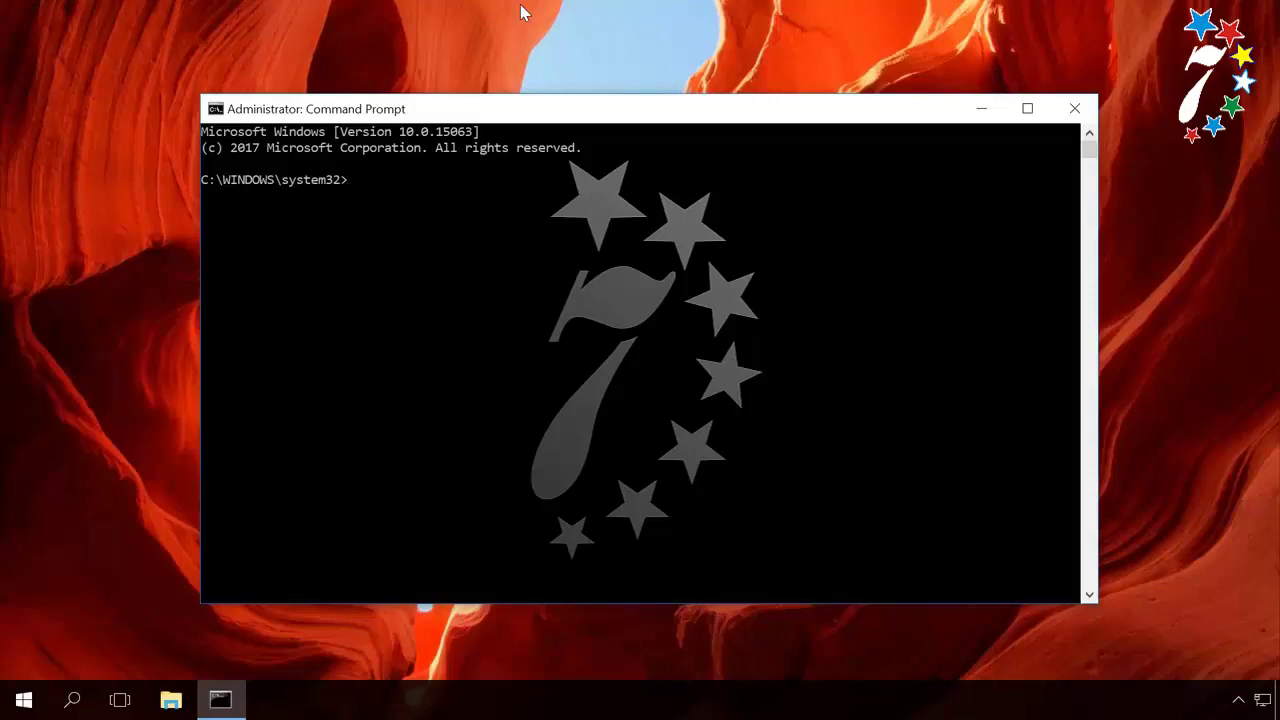
Start DiskPart, list the disks (Disk 0 60 GB, Disk 2 2048 MB), and enter CLEAN
text(DISKPART)
key(Return)
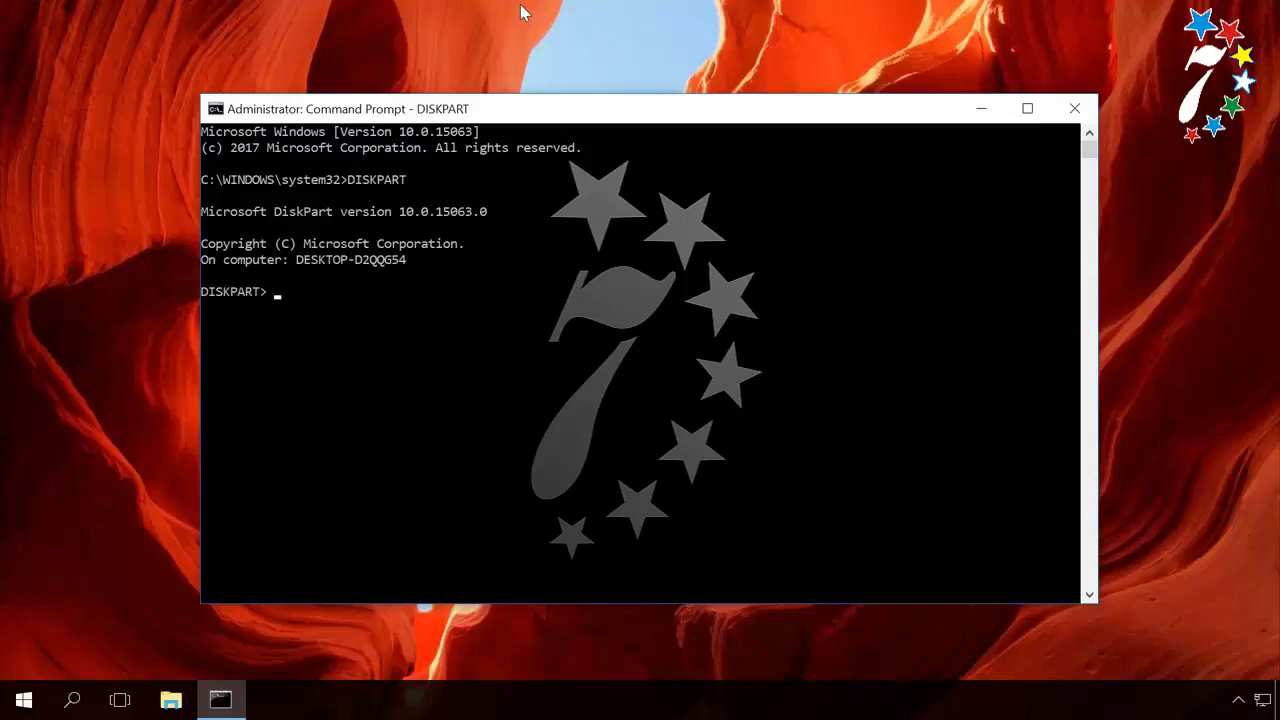
text(LIST DISK)
key(Return)
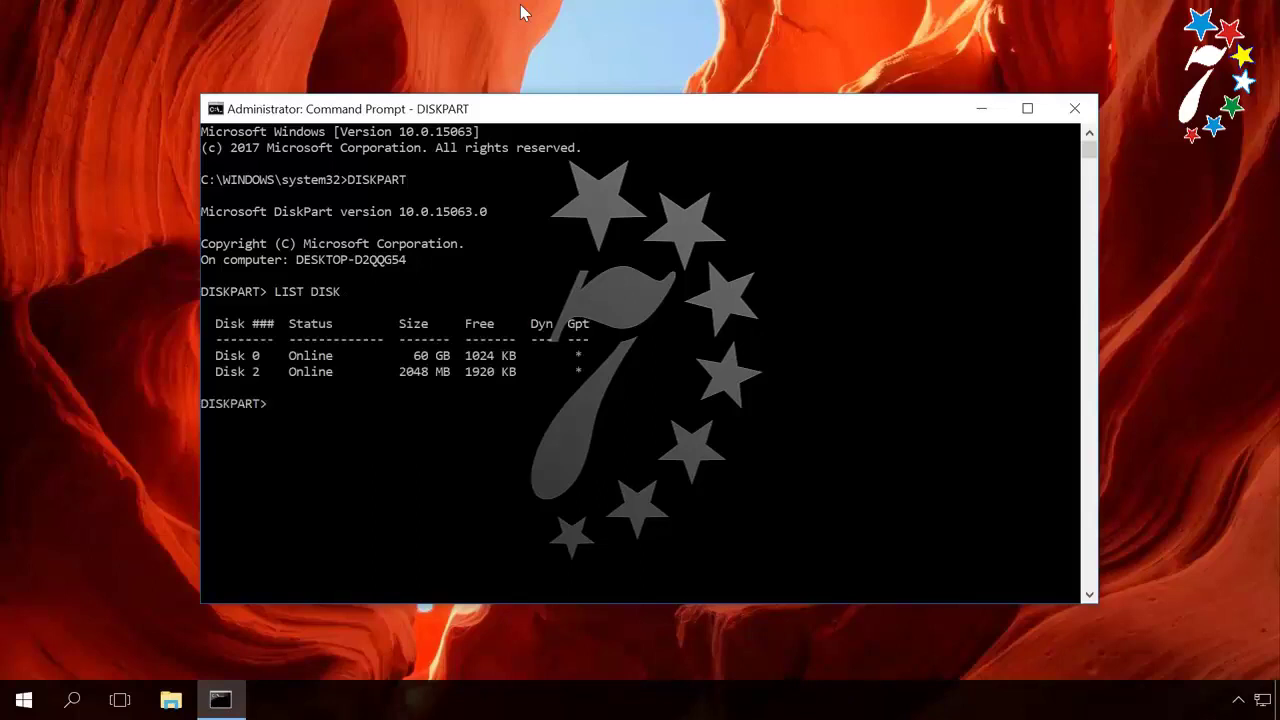
text(CLEAN)
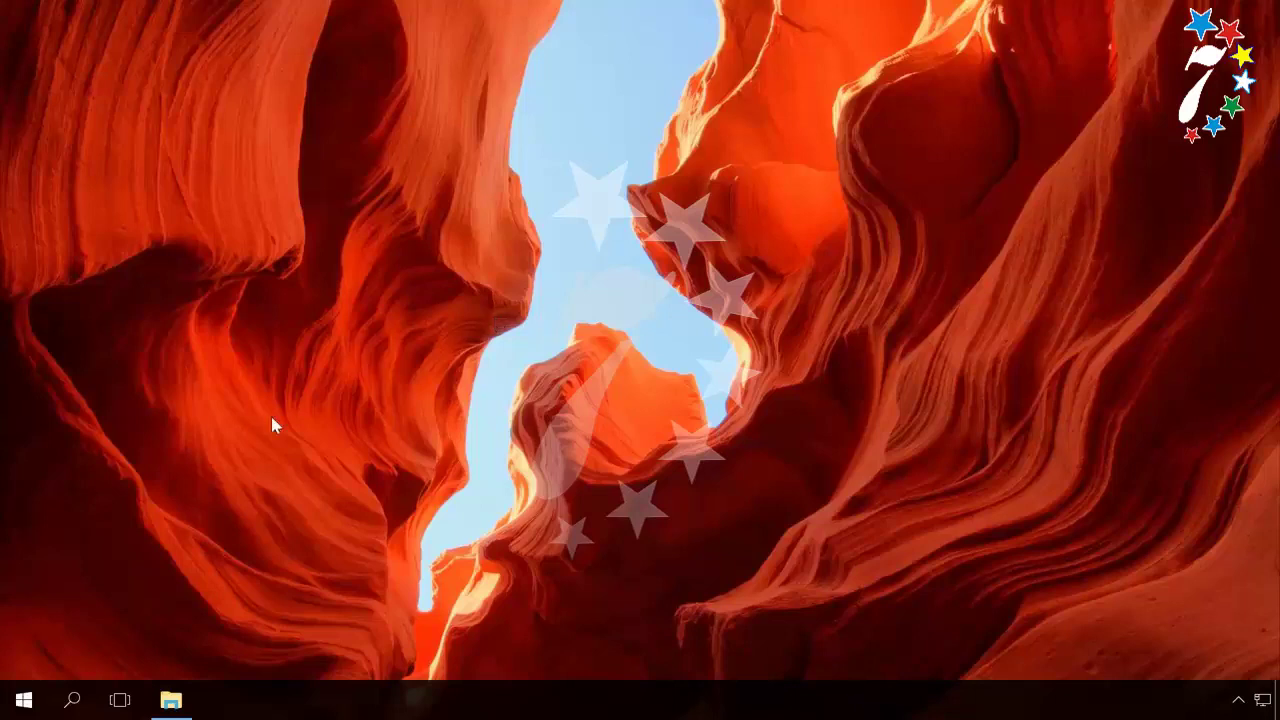
Launch Command Prompt as administrator from the cmd search
click(74, 700)
text(cmd)
right_click(233, 230)
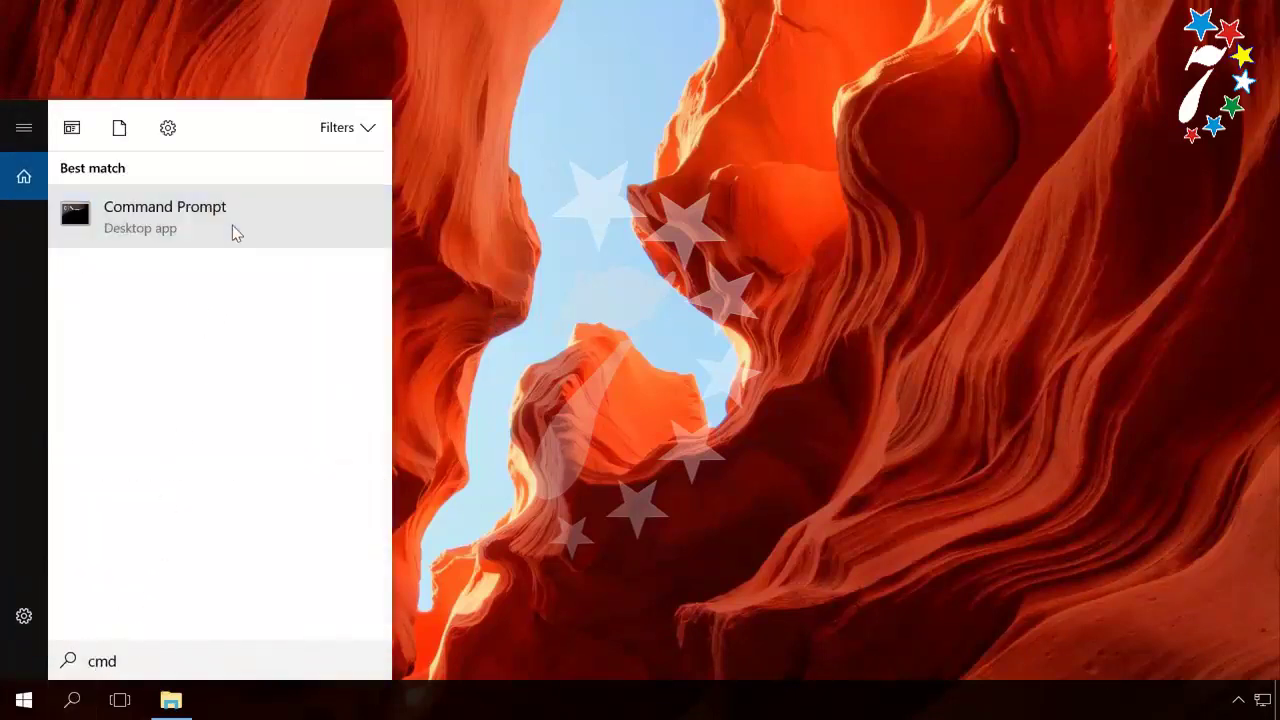
click(253, 246)
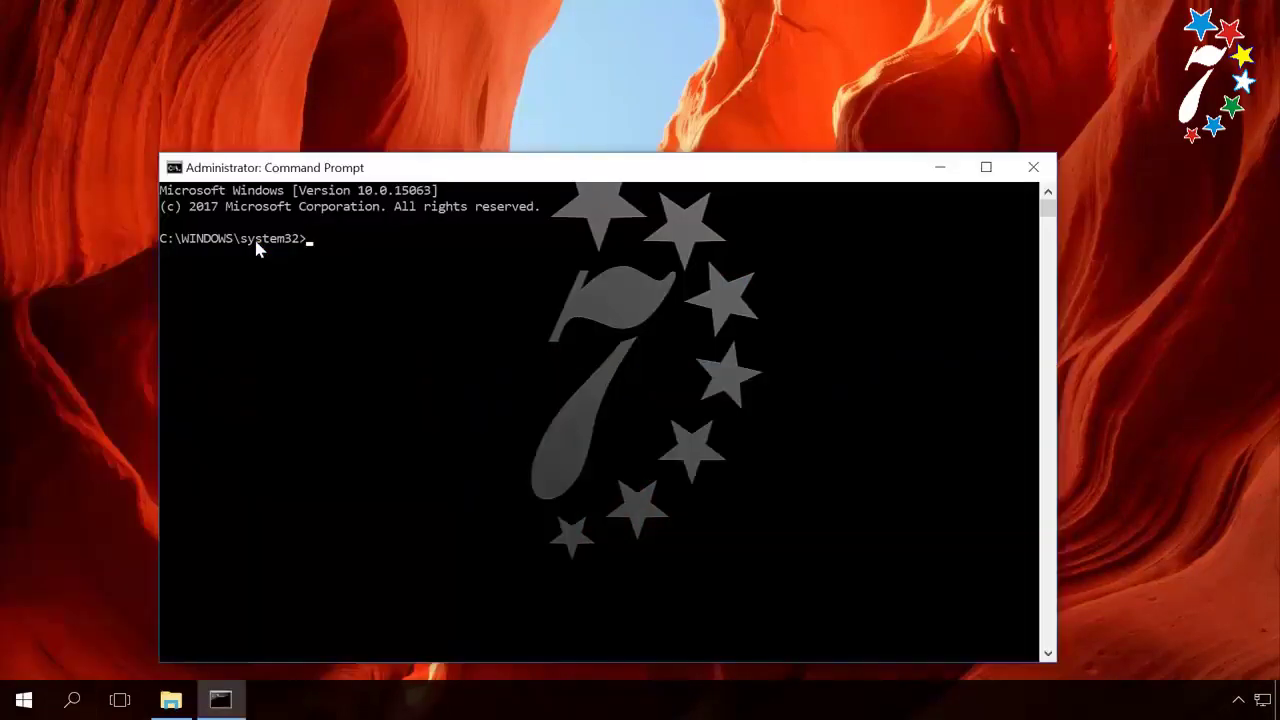
Run chkdsk d: /f and mark the no-problems-found result lines
text(chkdsk d: /f)
key(Return)
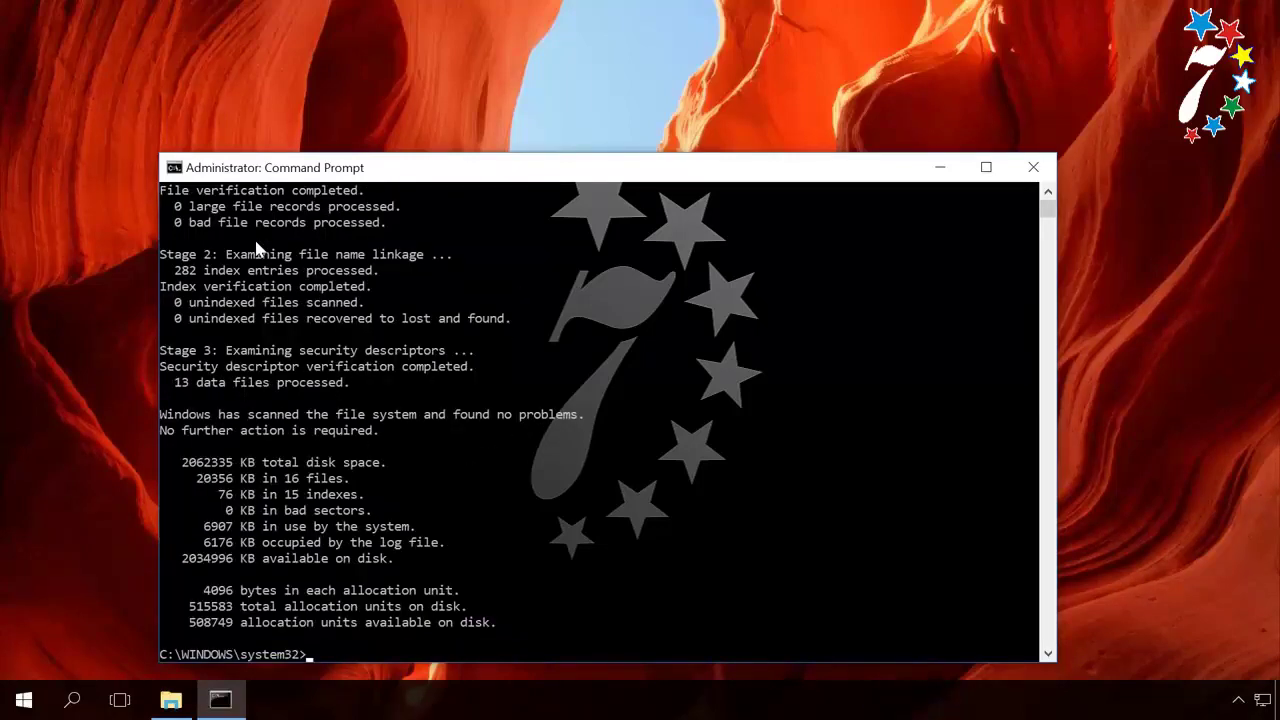
drag(384, 430, 225, 426)
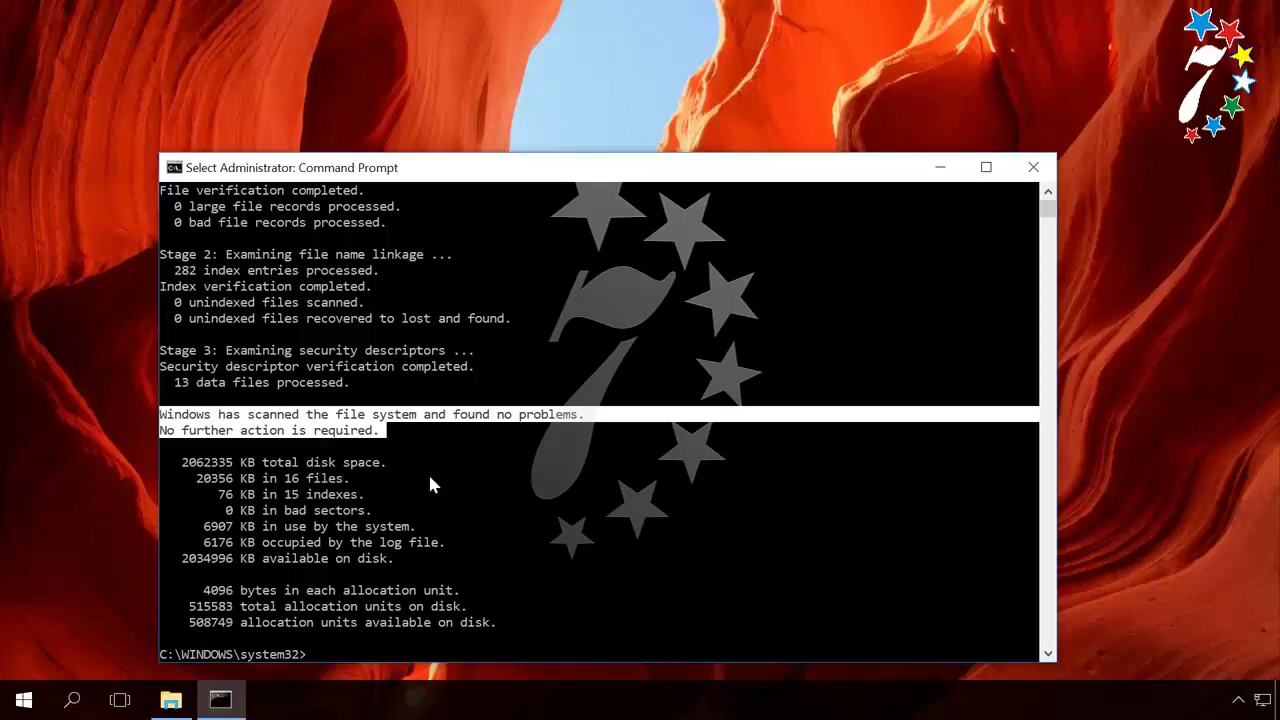
Open Local Disk (D:) from This PC in File Explorer
click(172, 702)
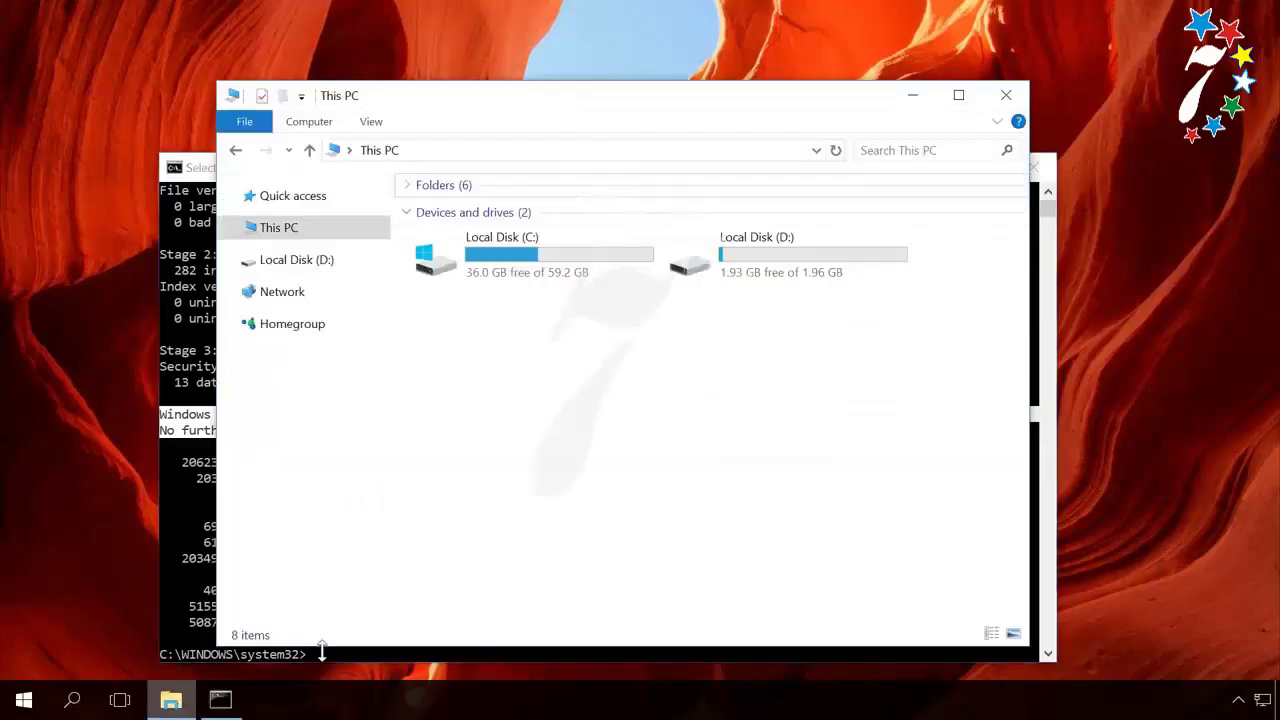
double_click(733, 272)
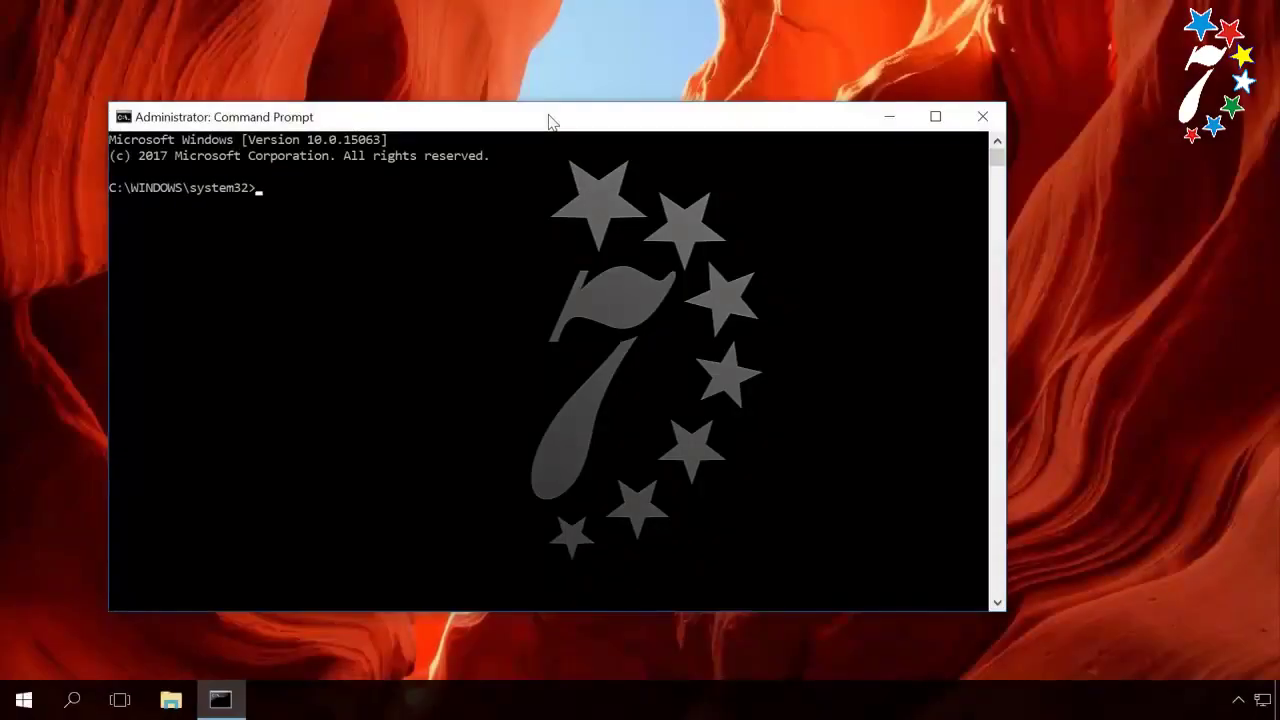
Run chkdsk d: /f on drive D: again
text(chkdsk d: /f)
key(Return)
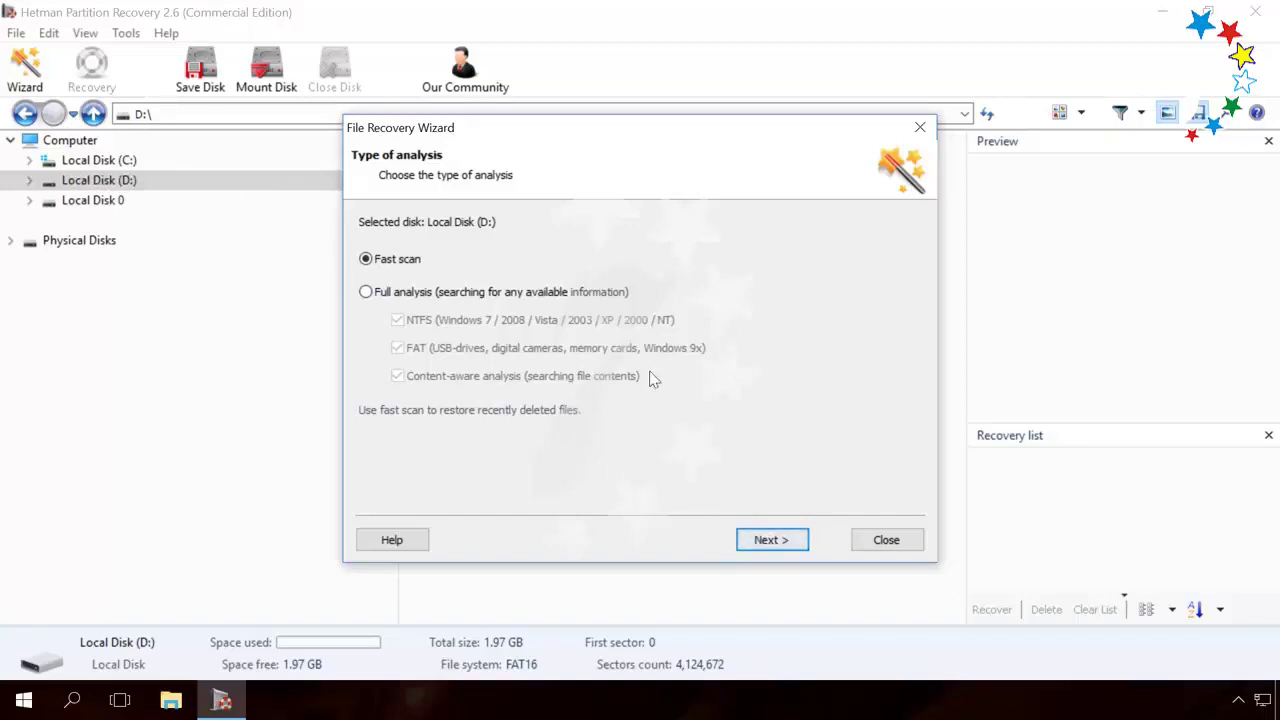
Start a Full analysis of Local Disk (D:) in the recovery wizard
click(545, 293)
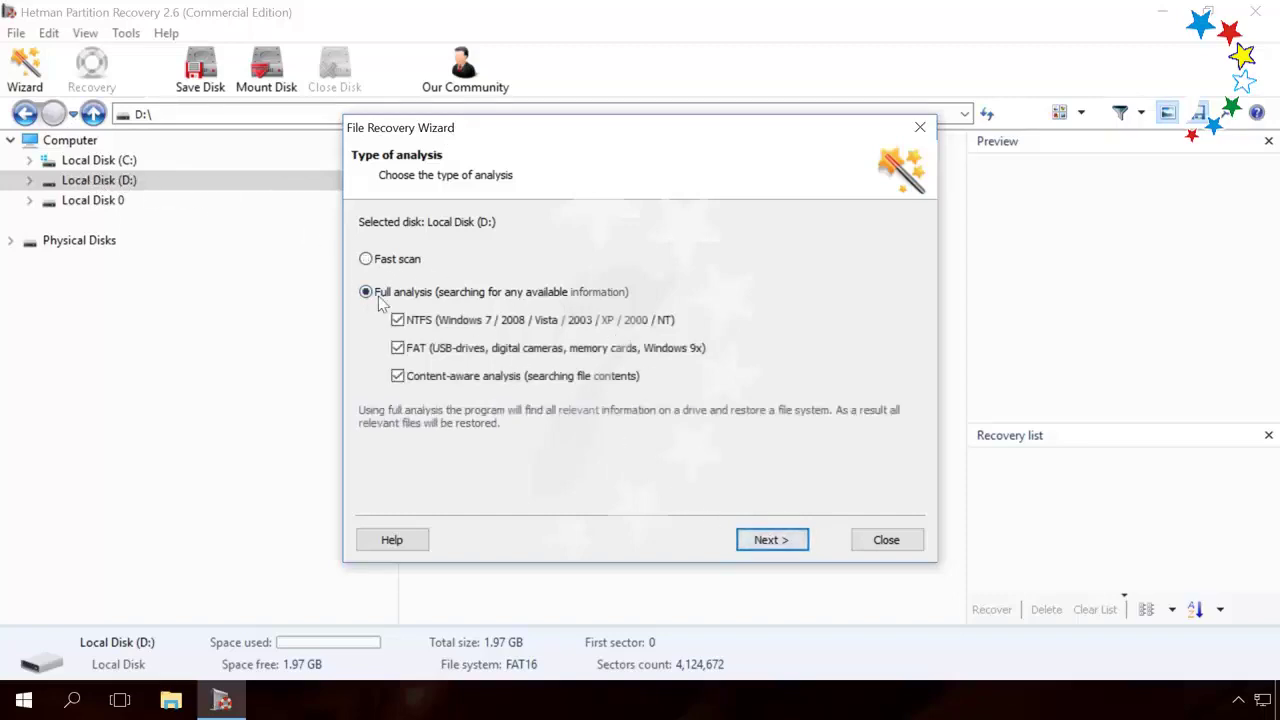
click(763, 541)
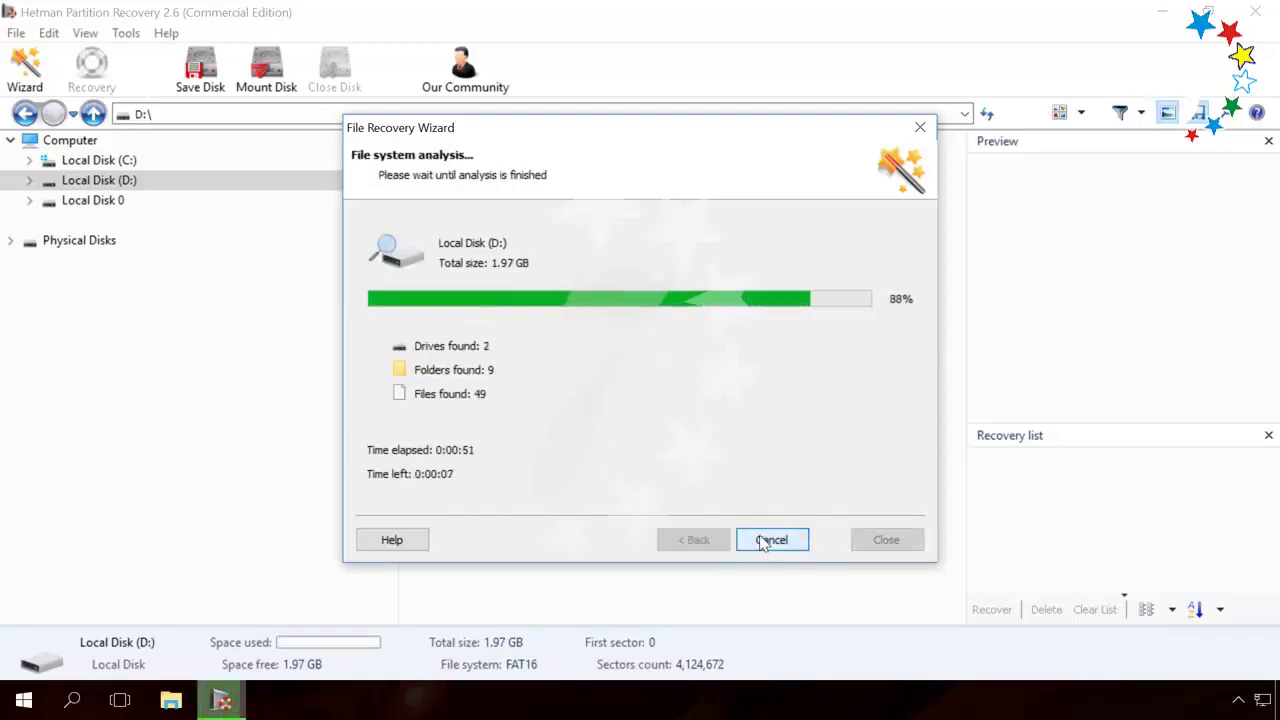
Open the found NTFS Partition, preview 19034_en_1.jpg, and select the Radeon and CrystalDiskMark installers
click(770, 540)
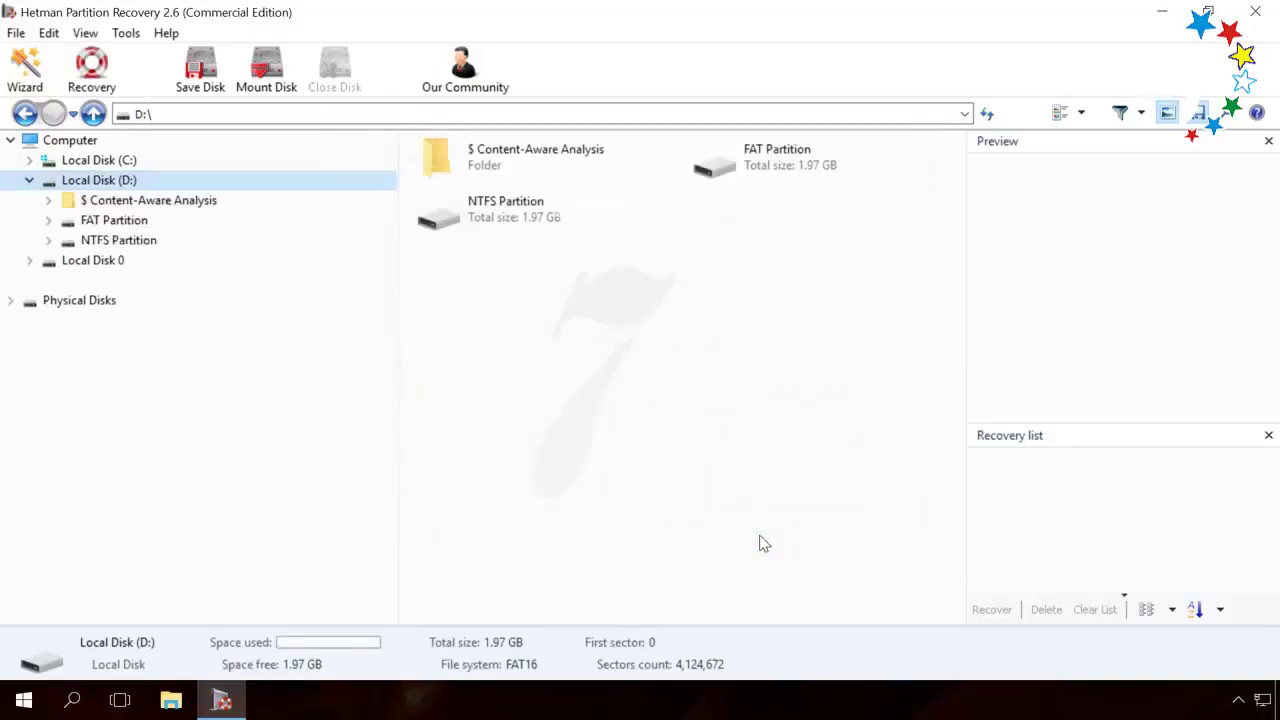
double_click(508, 216)
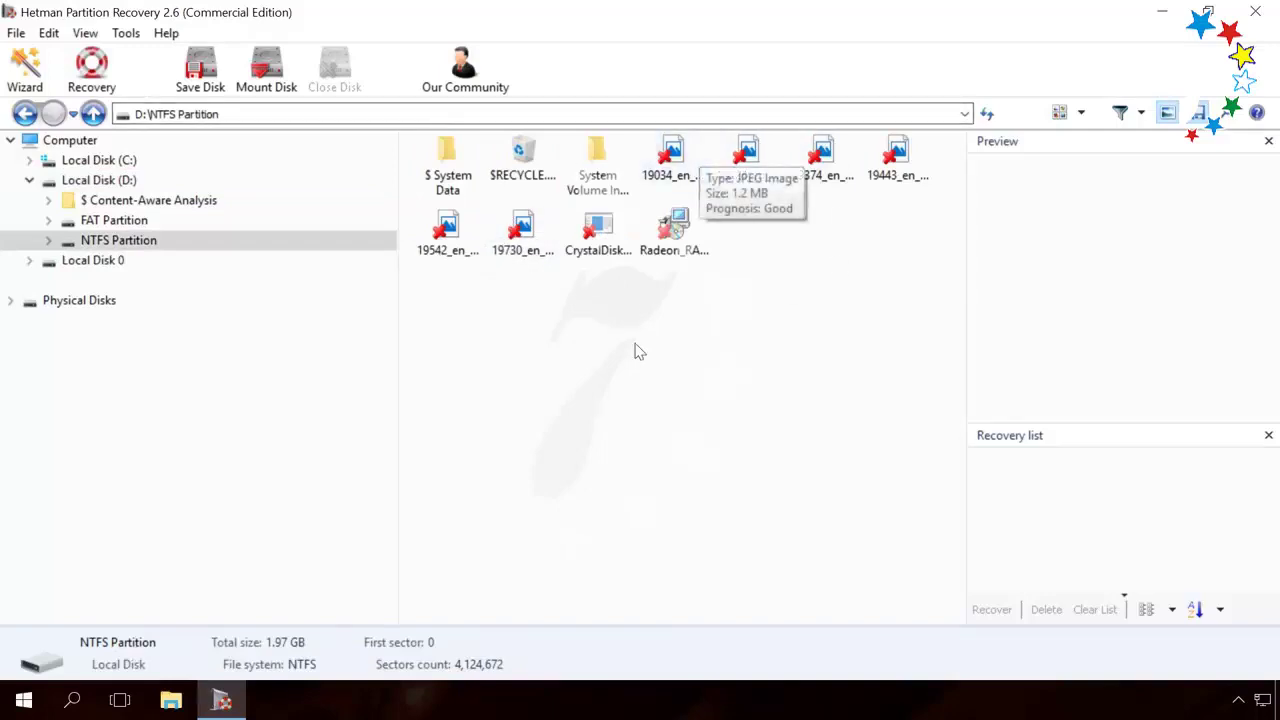
click(666, 168)
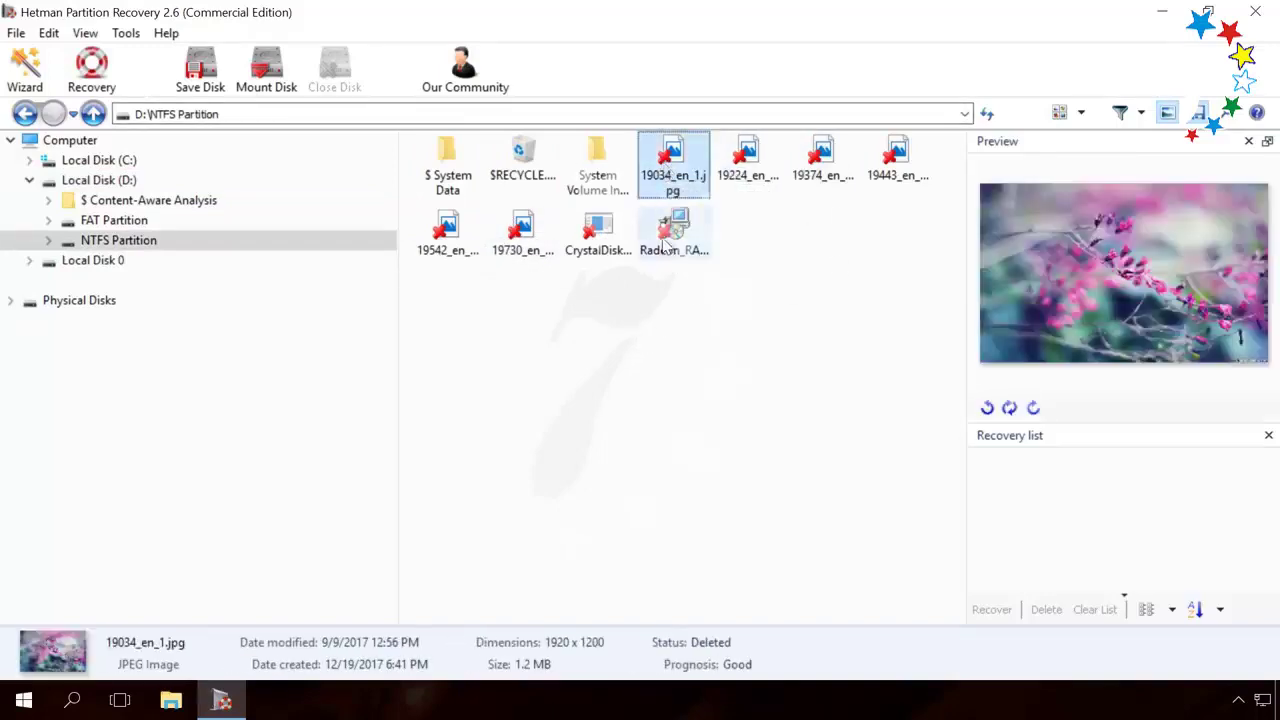
ctrl+click(668, 240)
ctrl+click(598, 232)
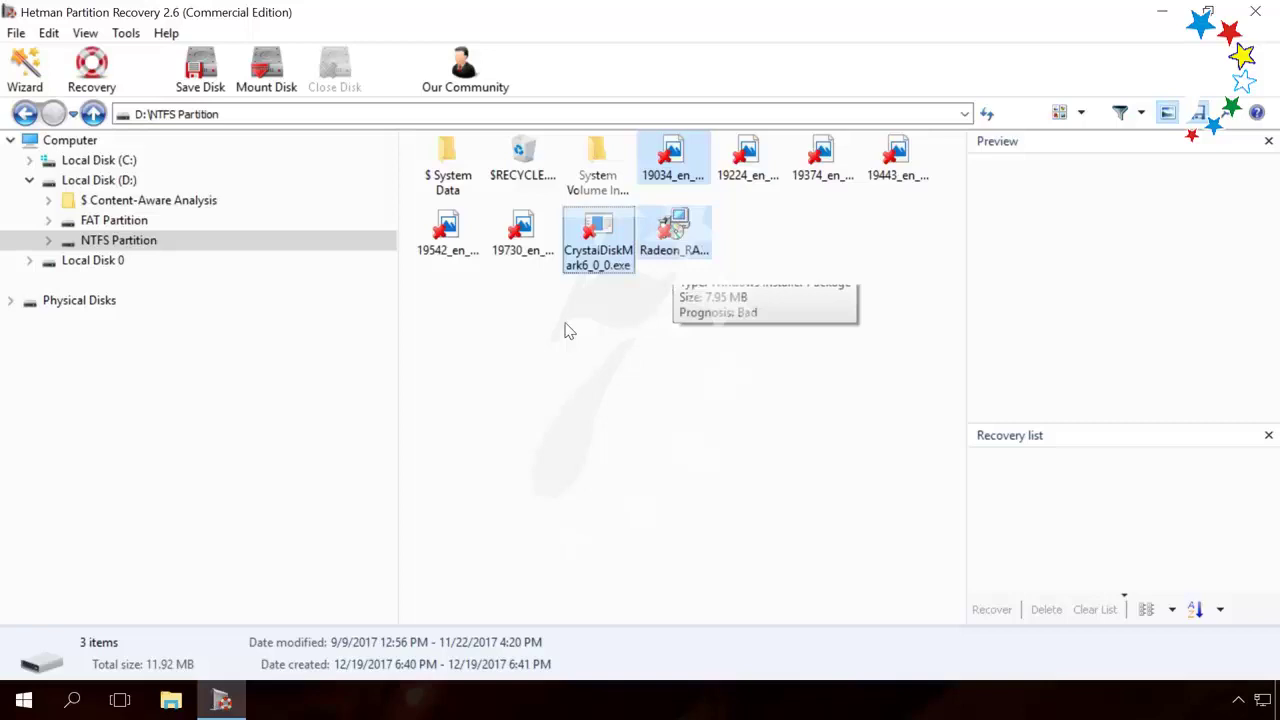
Browse the Content-Aware Analysis JPEG and cab results, then return to the NTFS Partition
click(49, 201)
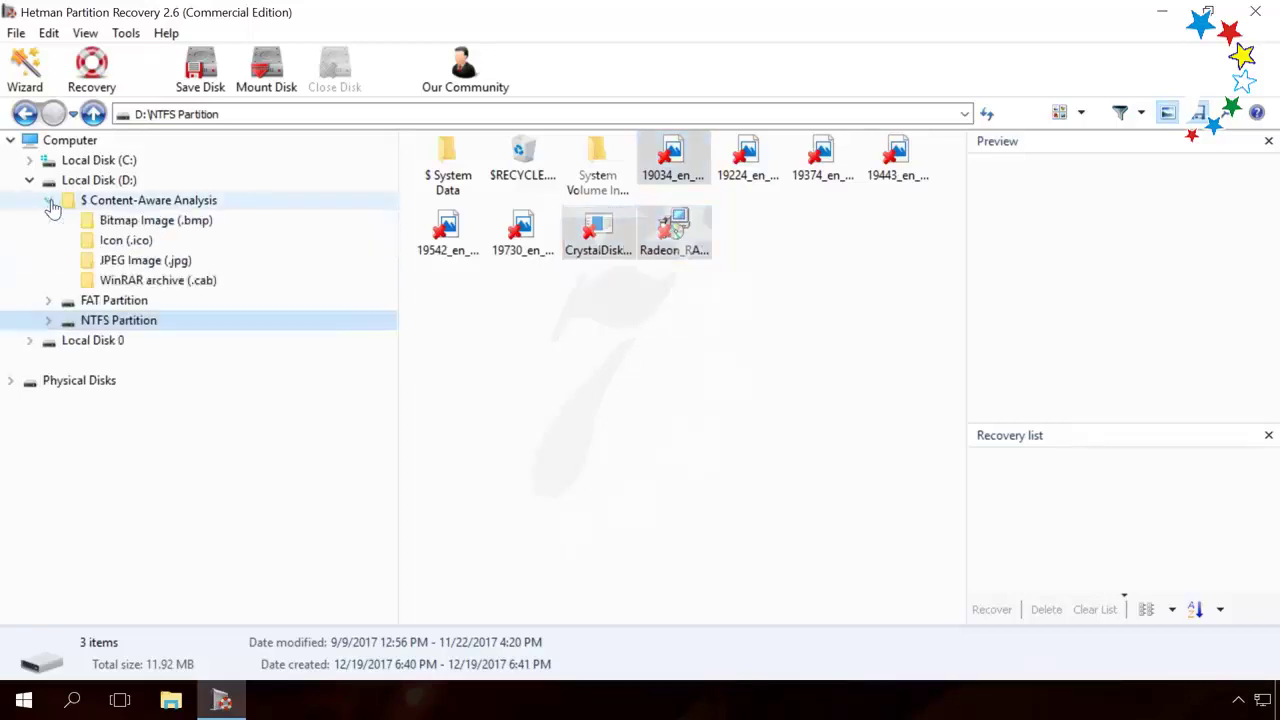
click(135, 261)
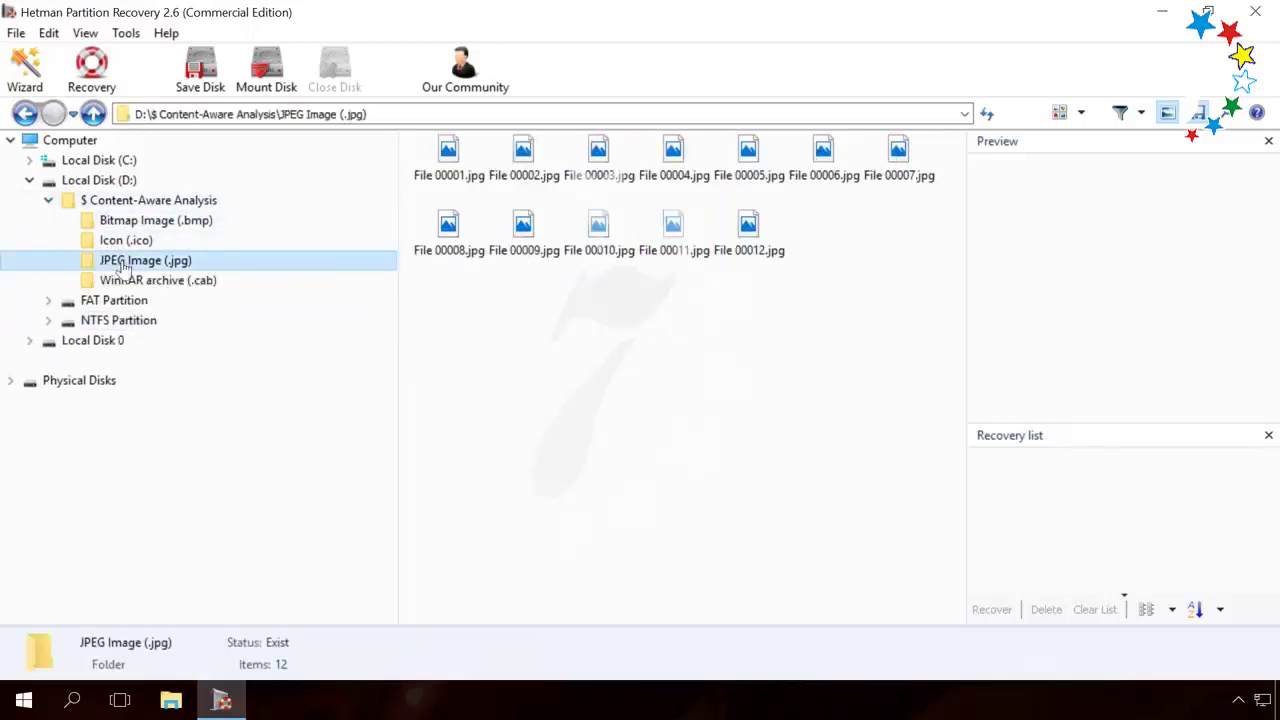
click(130, 281)
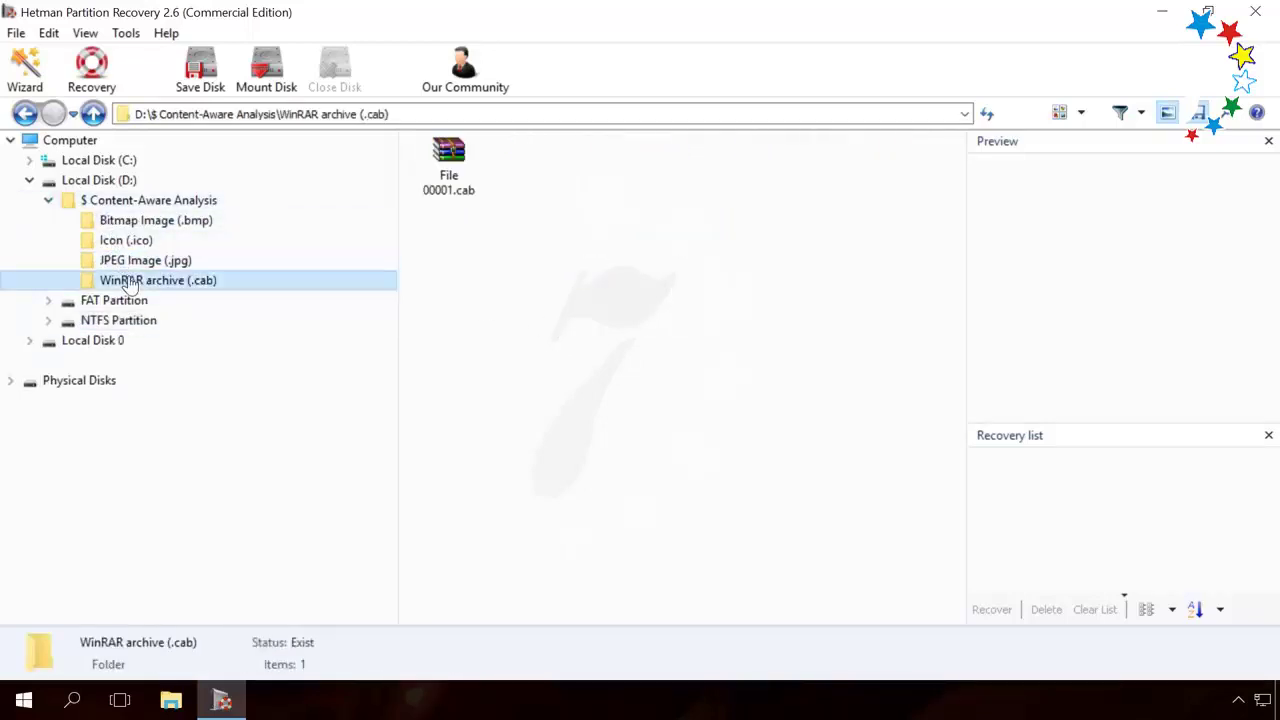
click(104, 322)
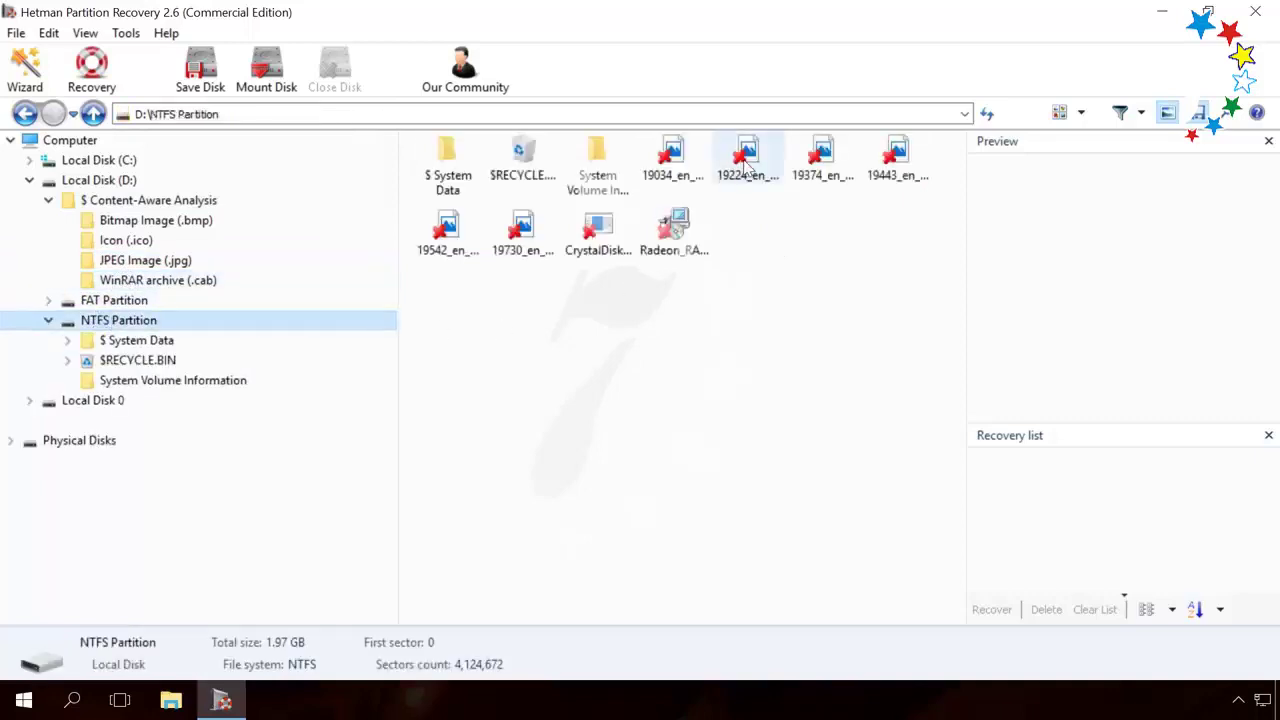
Add 19224_en_1.jpg, CrystalDiskMark6_0_0.exe and the Radeon RAM Disk installer to the recovery list
click(745, 168)
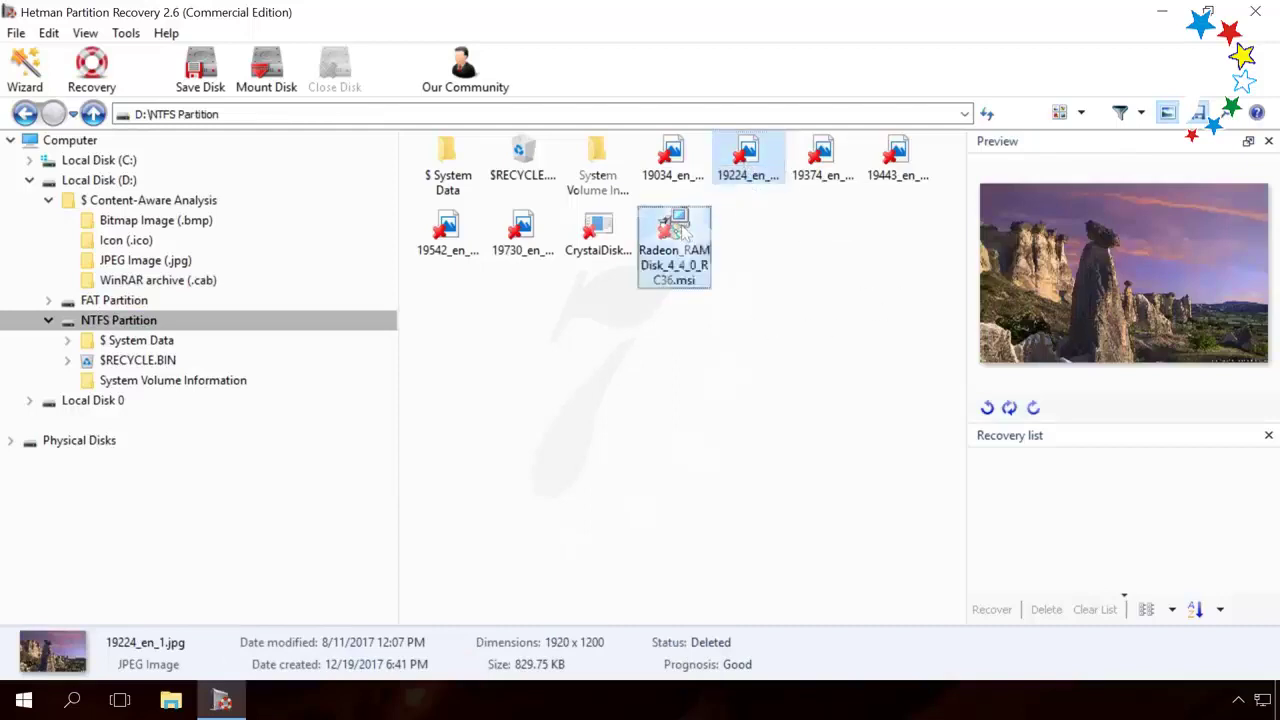
ctrl+click(598, 238)
ctrl+click(668, 232)
drag(745, 168, 1031, 482)
Choose saving to hard disk with the destination path Desktop\recovery
click(988, 609)
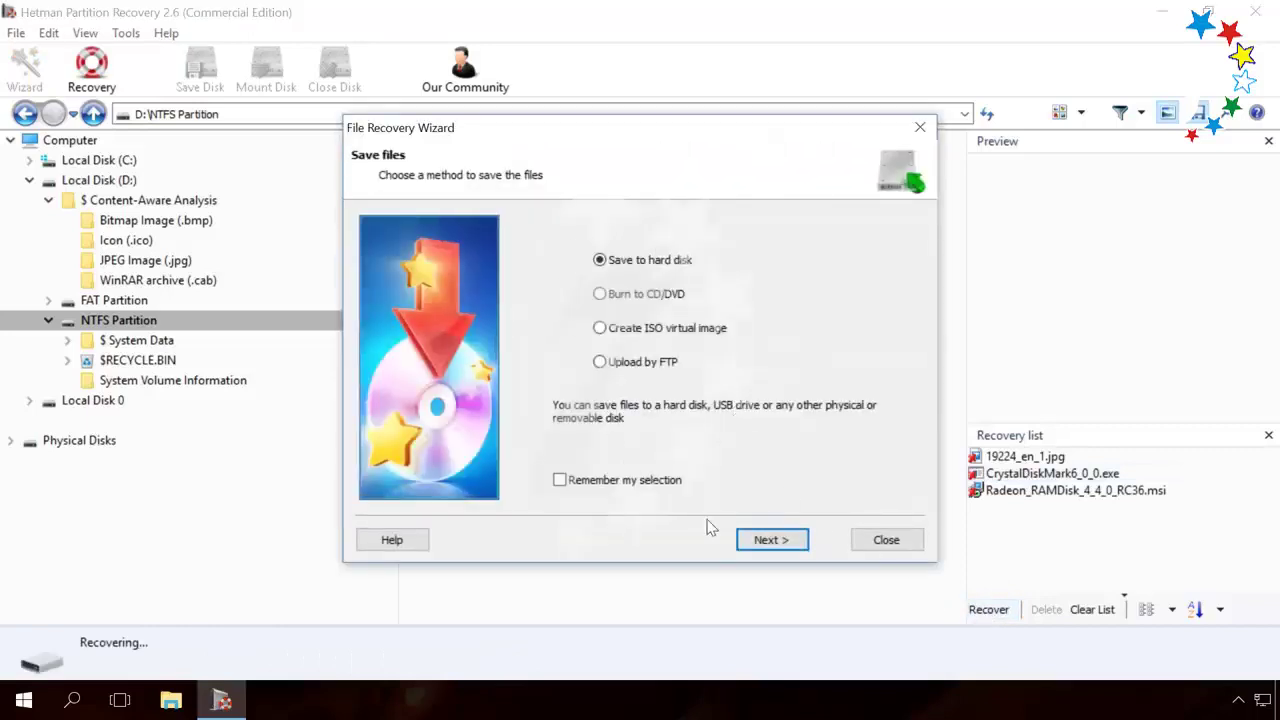
click(770, 540)
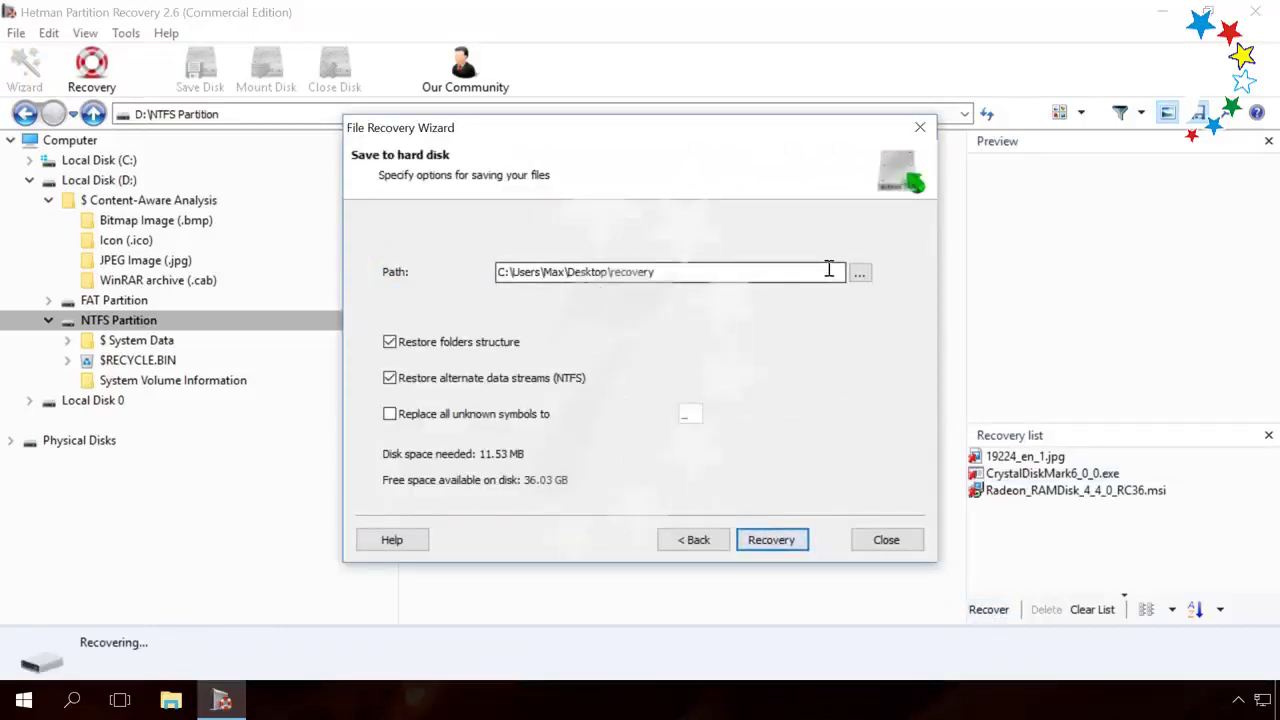
click(859, 274)
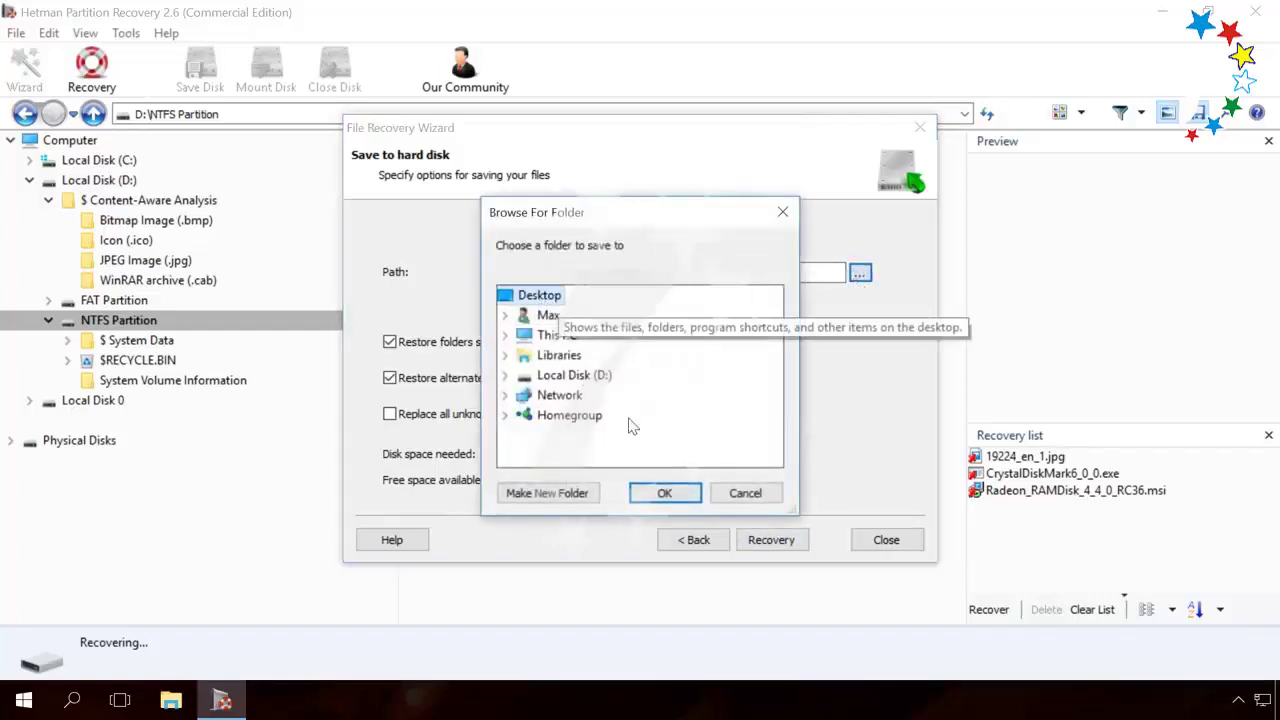
click(666, 486)
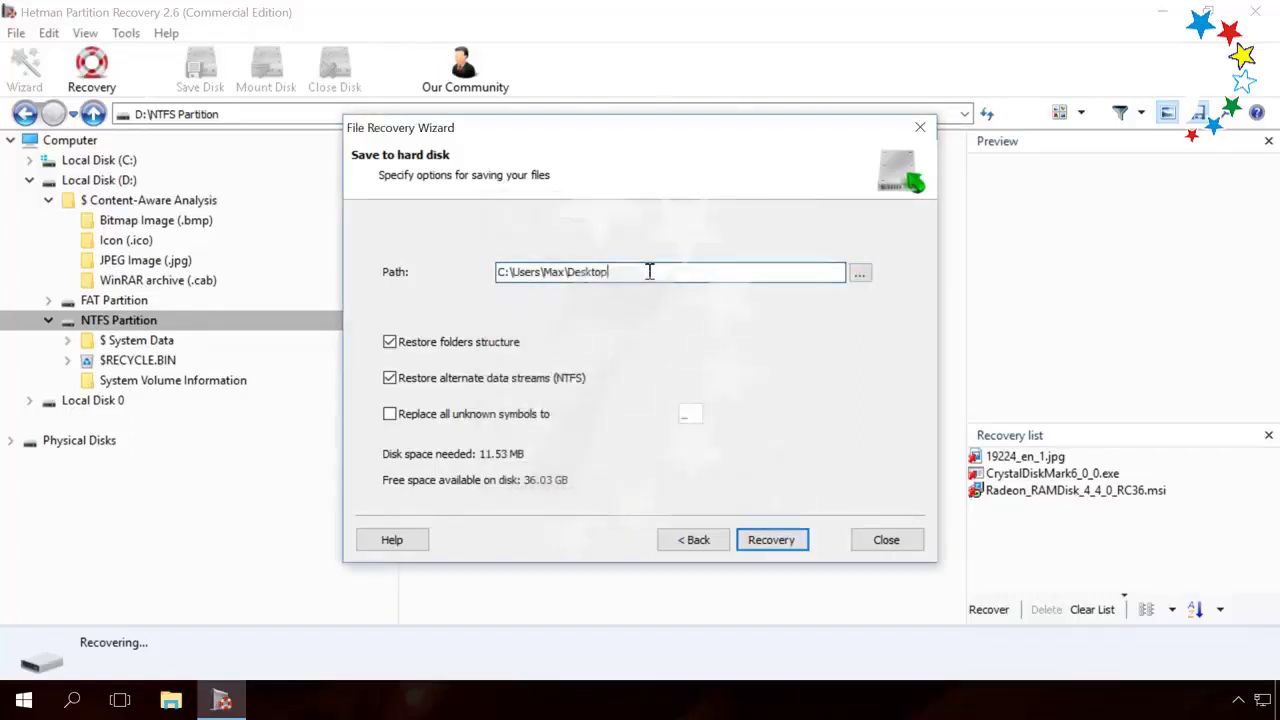
text(ecovery)
Save the three files into the recovery folder, finish the wizard and minimise the program
click(772, 543)
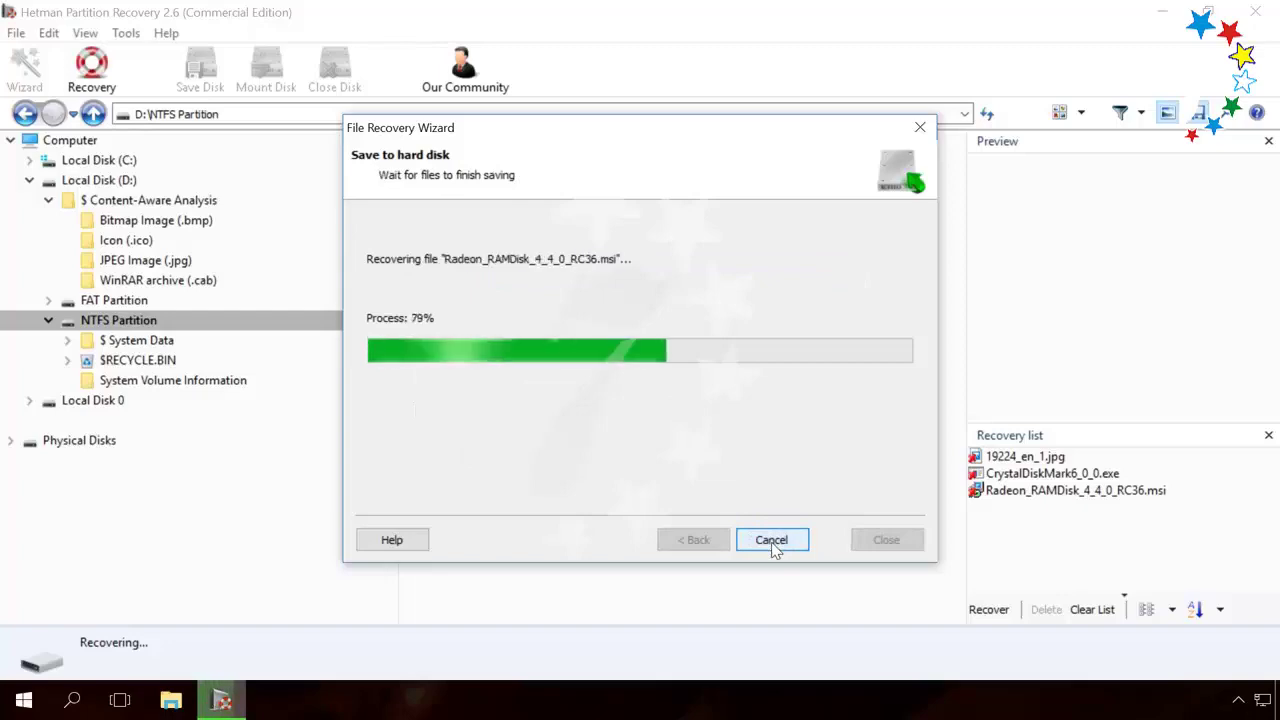
click(772, 541)
click(1163, 20)
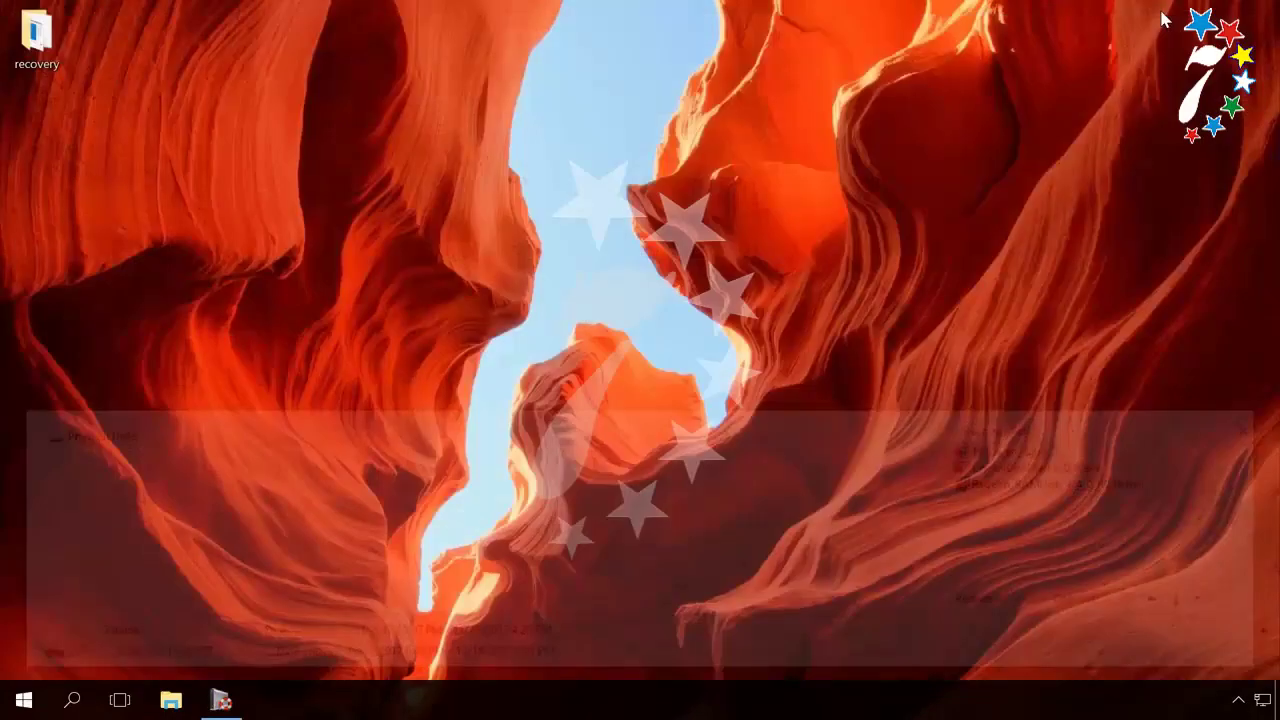
Open the recovery folder on the desktop to check the three restored files
double_click(50, 38)
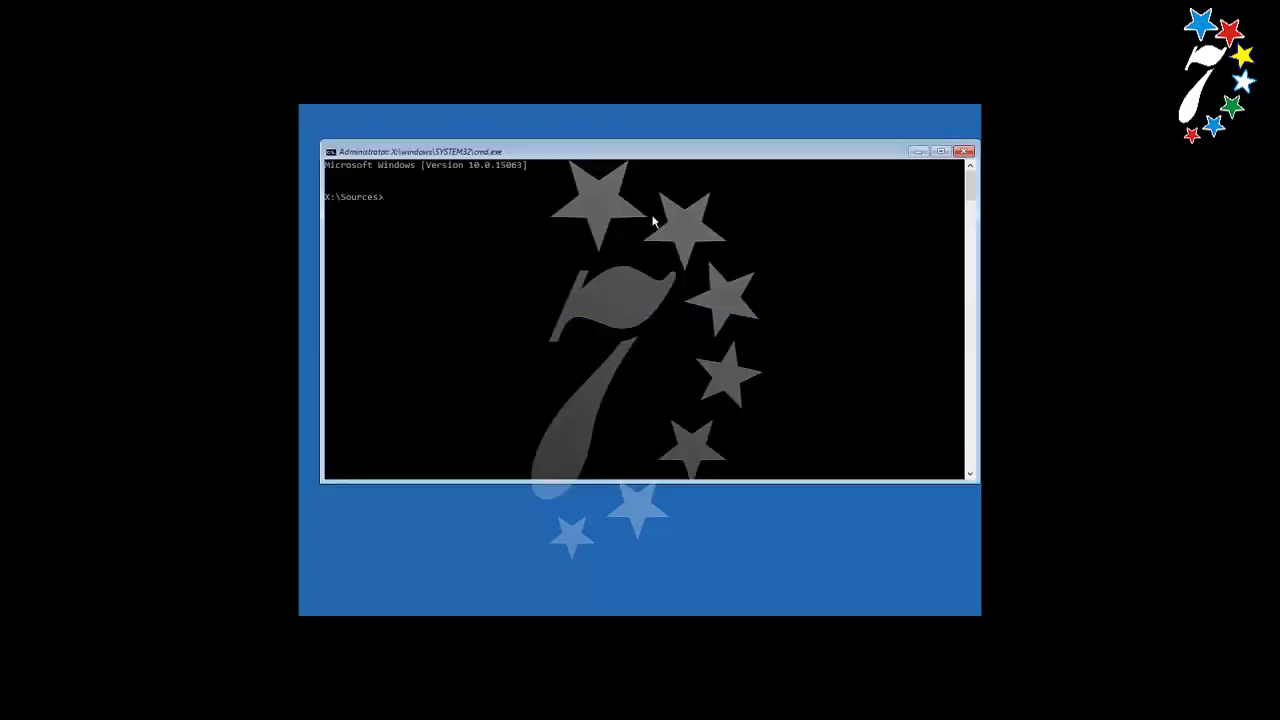
Run chkdsk c: /f, then list volumes in DiskPart, showing D: as 2014 MB NTFS
text(chkdsk c: /f)
key(Return)
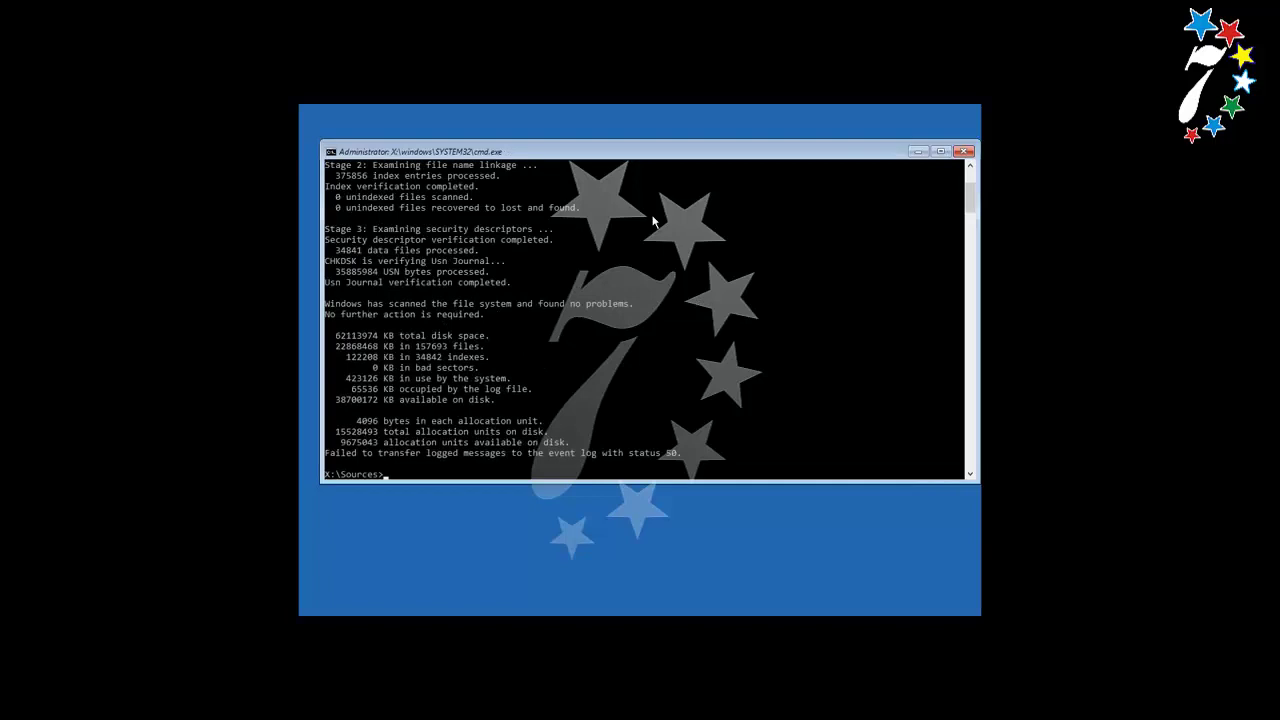
text(diskpart)
key(Return)
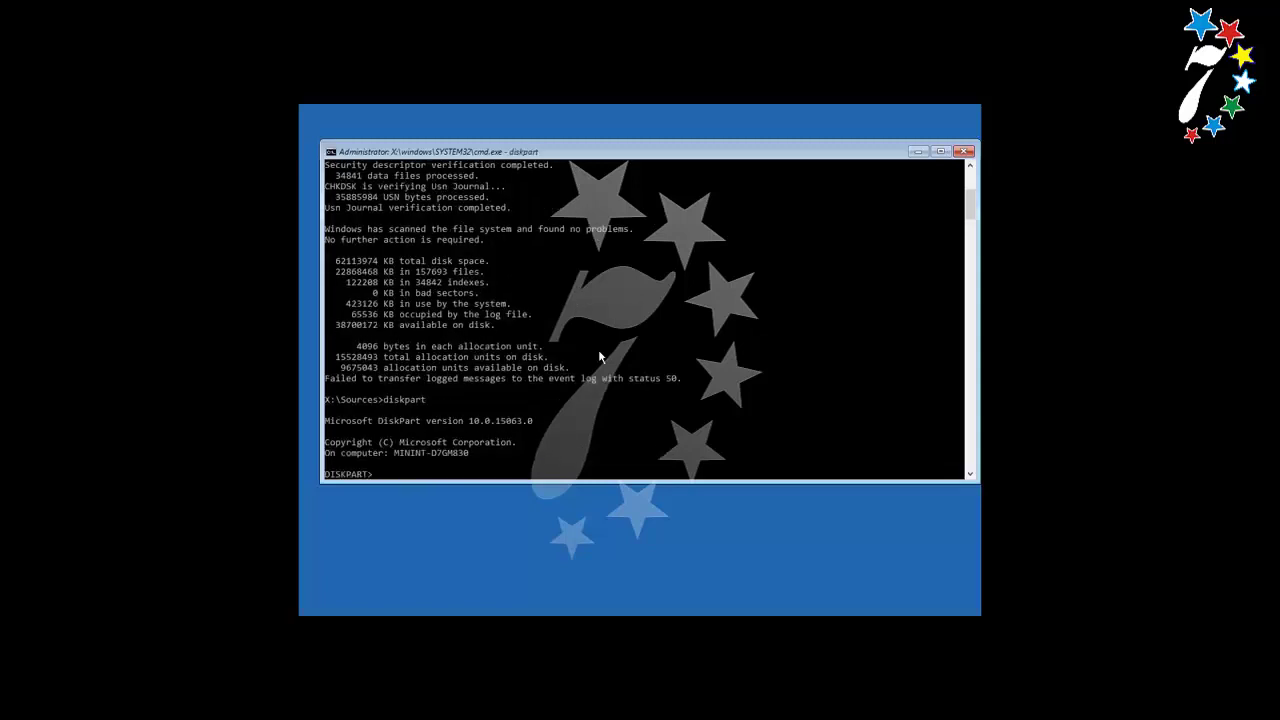
text(list volume)
key(Return)
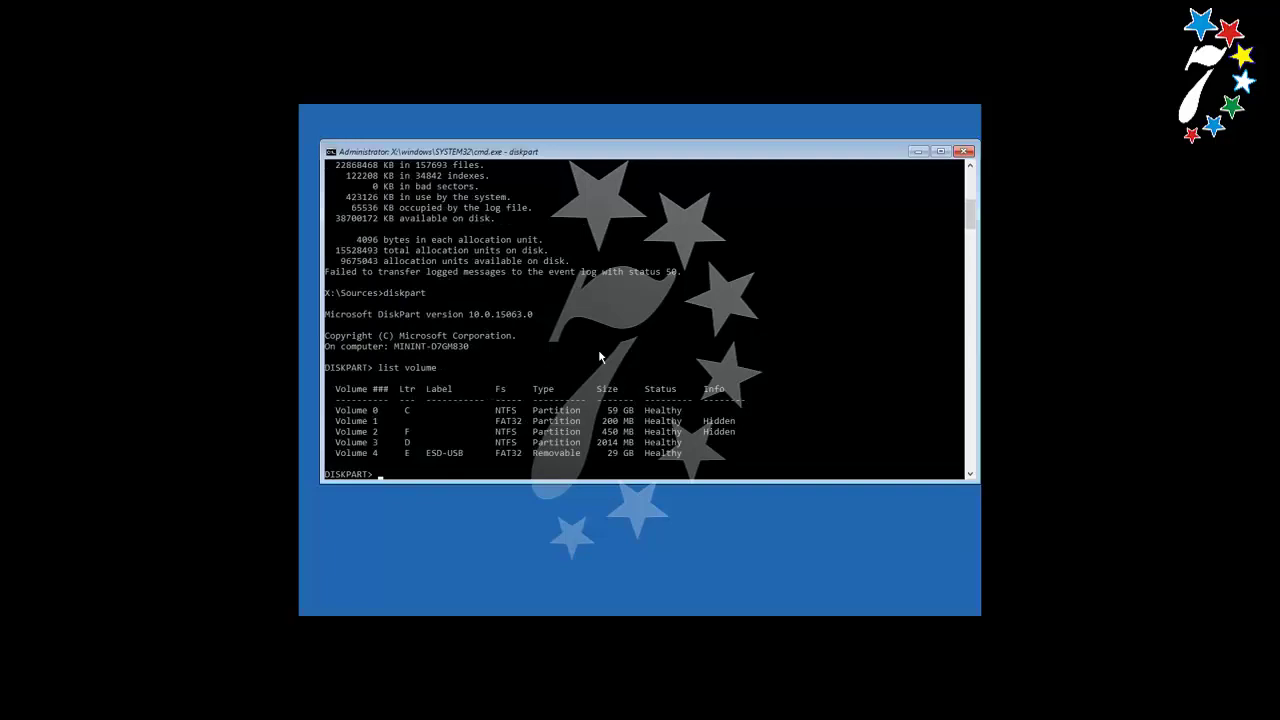